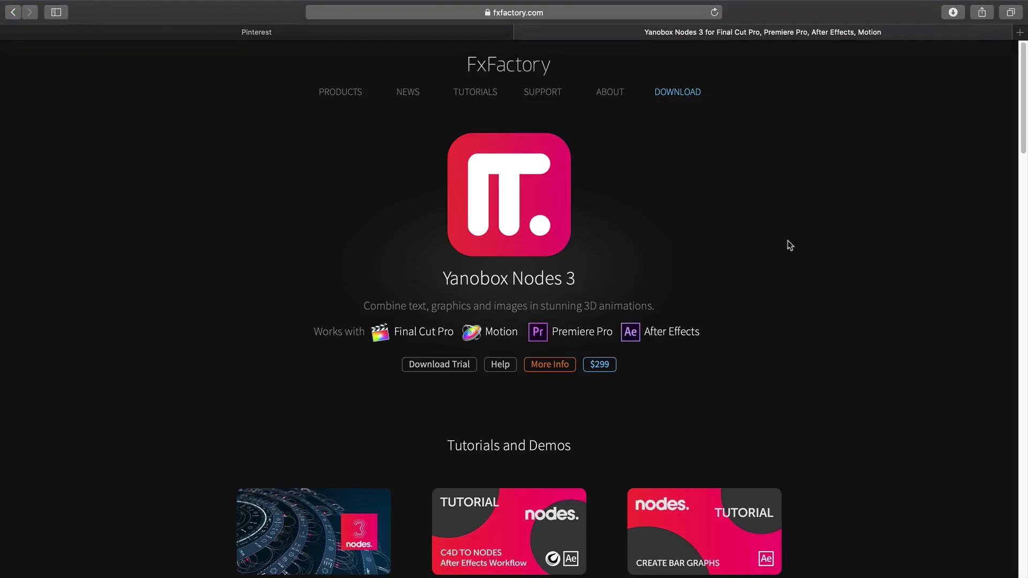
- Scroll the Yanobox Nodes 3 product page down to the Tutorials and Demos video thumbnails
{"action": "scroll", "coordinate": [787, 248], "scroll_direction": "down", "scroll_amount": 5}
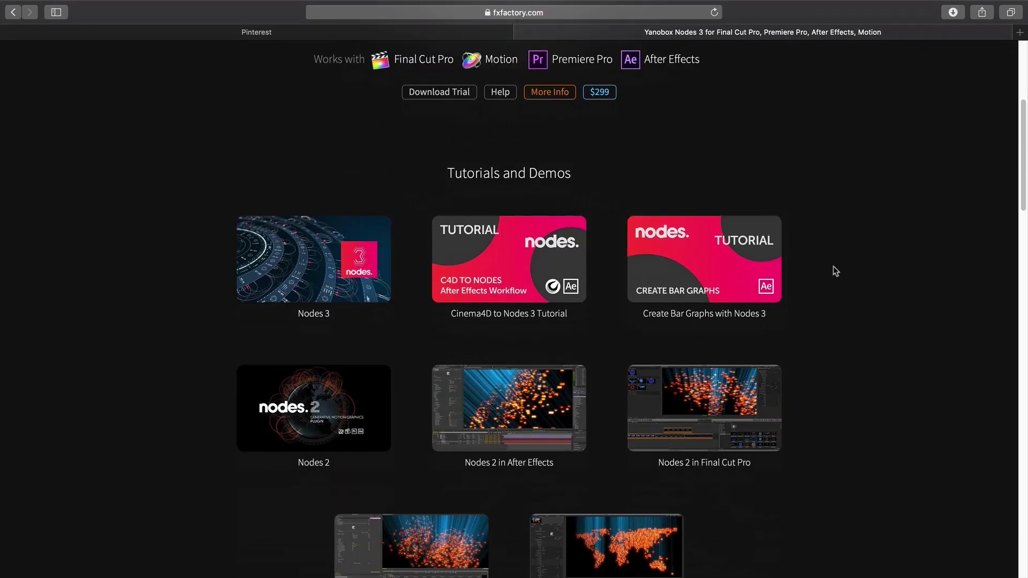
{"action": "scroll", "coordinate": [833, 266], "scroll_direction": "down", "scroll_amount": 1}
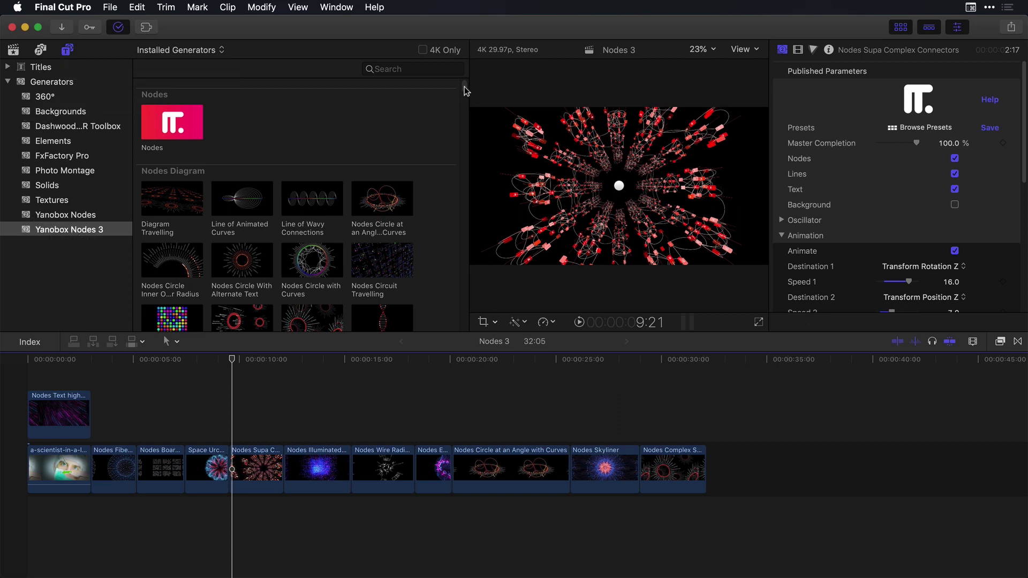
- Browse the Yanobox Nodes 3 generator thumbnails and select the plain Nodes generator at the top
{"action": "left_click_drag", "start_coordinate": [465, 91], "coordinate": [458, 181]}
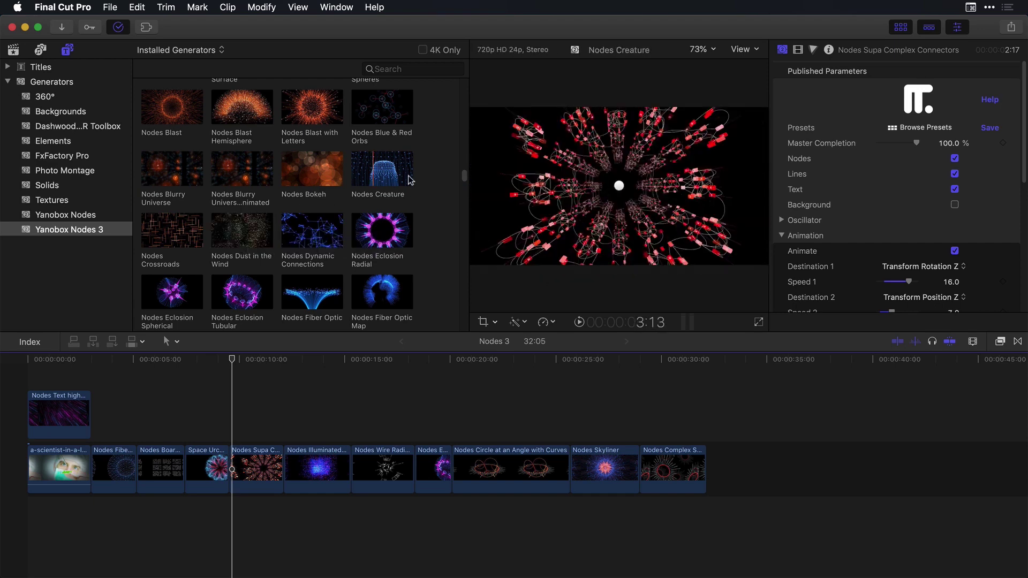
{"action": "left_click_drag", "start_coordinate": [461, 177], "coordinate": [449, 139]}
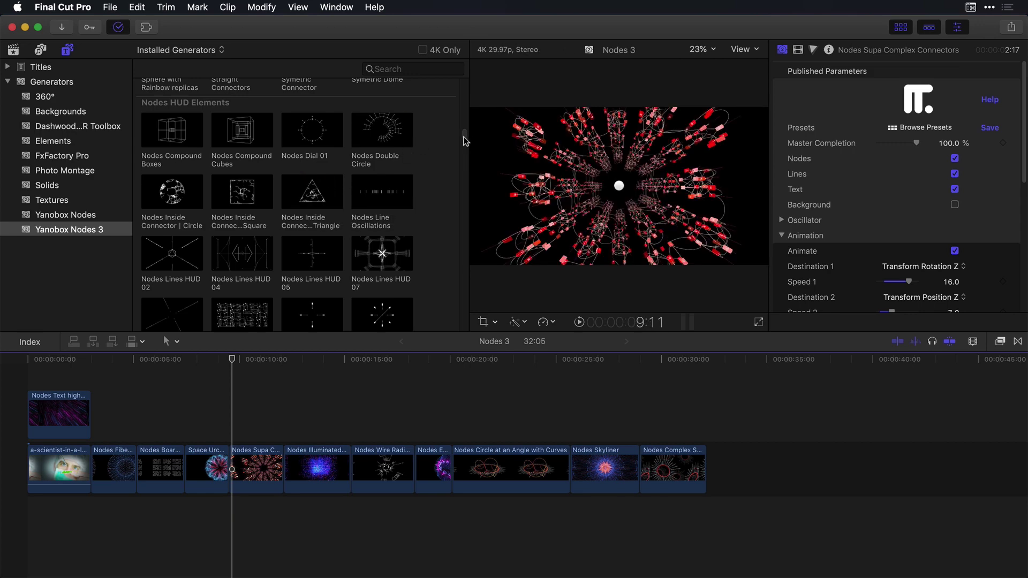
{"action": "scroll", "coordinate": [465, 137], "scroll_direction": "up", "scroll_amount": 3}
{"action": "left_click_drag", "start_coordinate": [464, 136], "coordinate": [466, 85]}
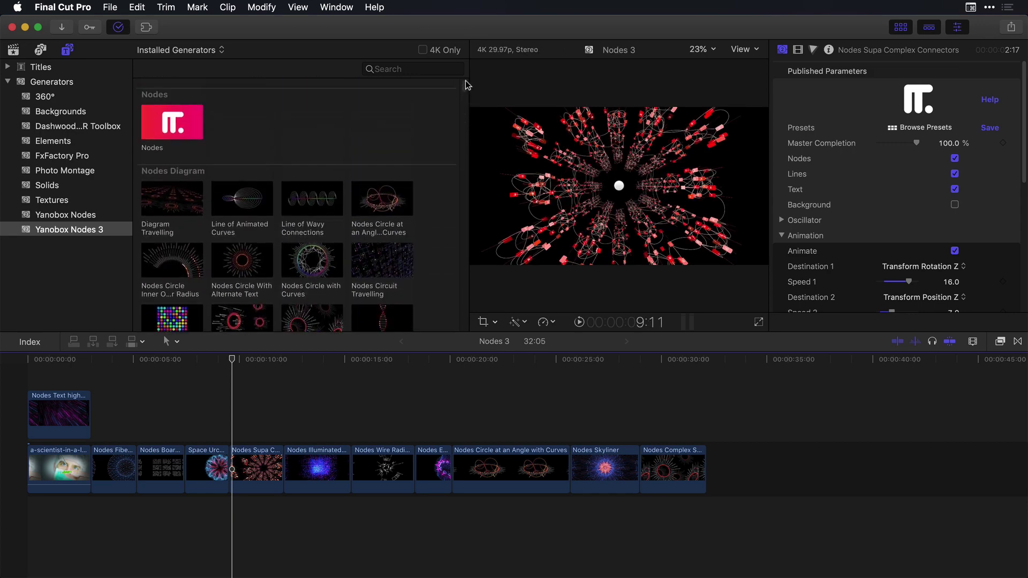
{"action": "left_click", "coordinate": [161, 124]}
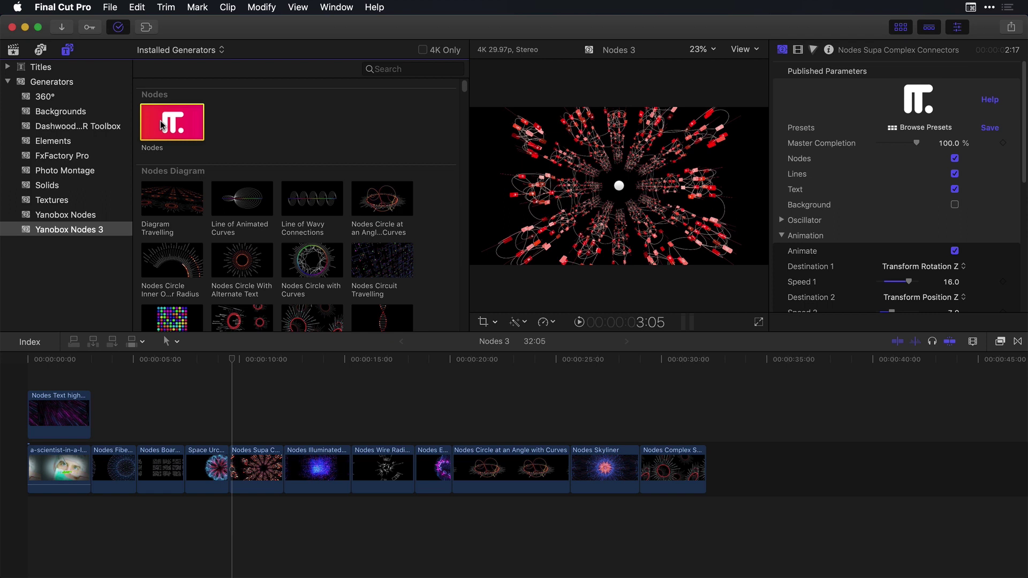
- Append the Nodes generator to the end of the timeline and select the new clip
{"action": "key", "text": "e"}
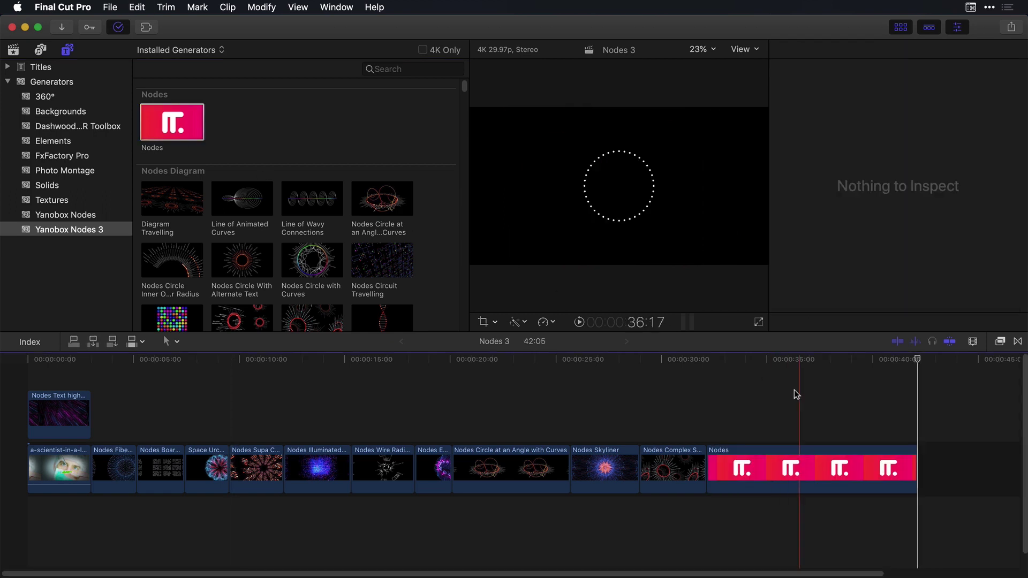
{"action": "left_click", "coordinate": [758, 451]}
{"action": "left_click", "coordinate": [760, 455]}
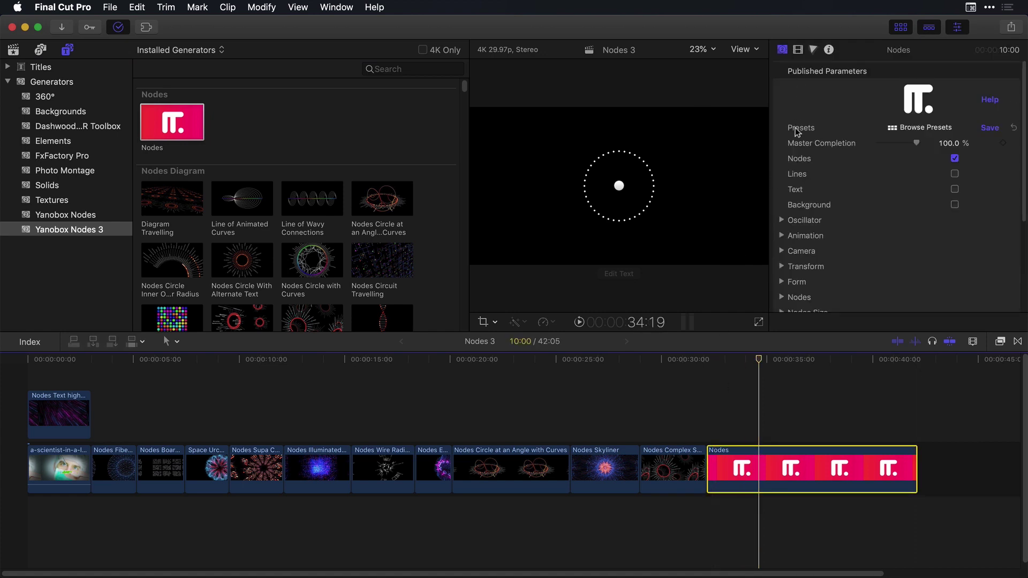
- Apply the SCIFI Pentagon Tunnel preset from the Nodes preset gallery
{"action": "left_click", "coordinate": [908, 128]}
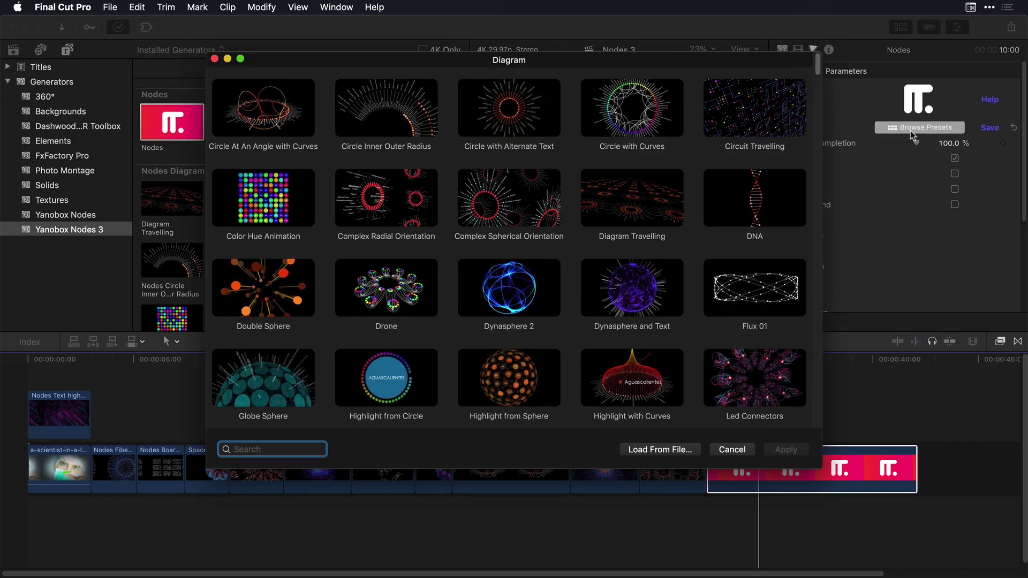
{"action": "left_click_drag", "start_coordinate": [467, 56], "coordinate": [310, 26]}
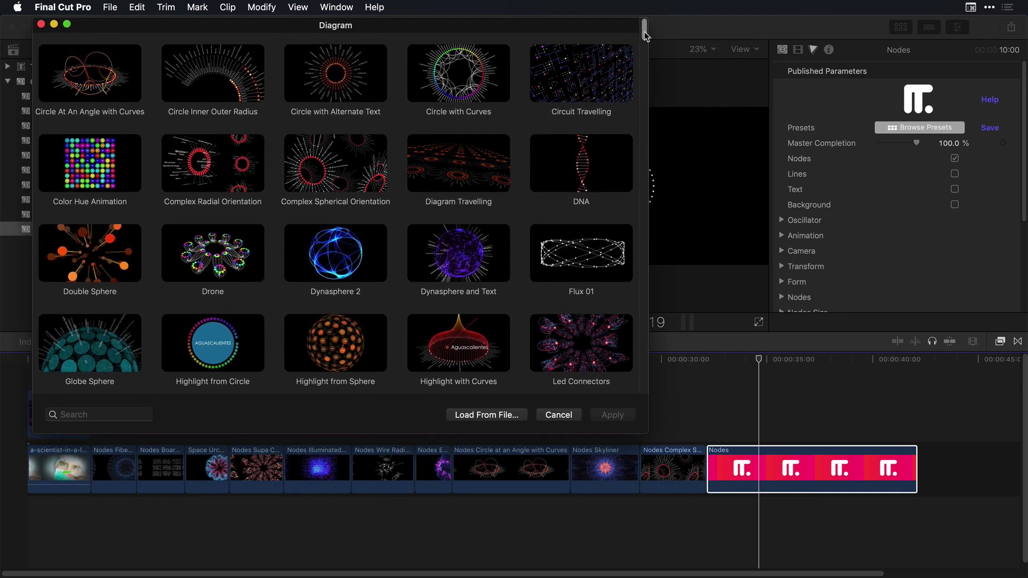
{"action": "left_click_drag", "start_coordinate": [645, 31], "coordinate": [636, 63]}
{"action": "scroll", "coordinate": [636, 63], "scroll_direction": "down", "scroll_amount": 3}
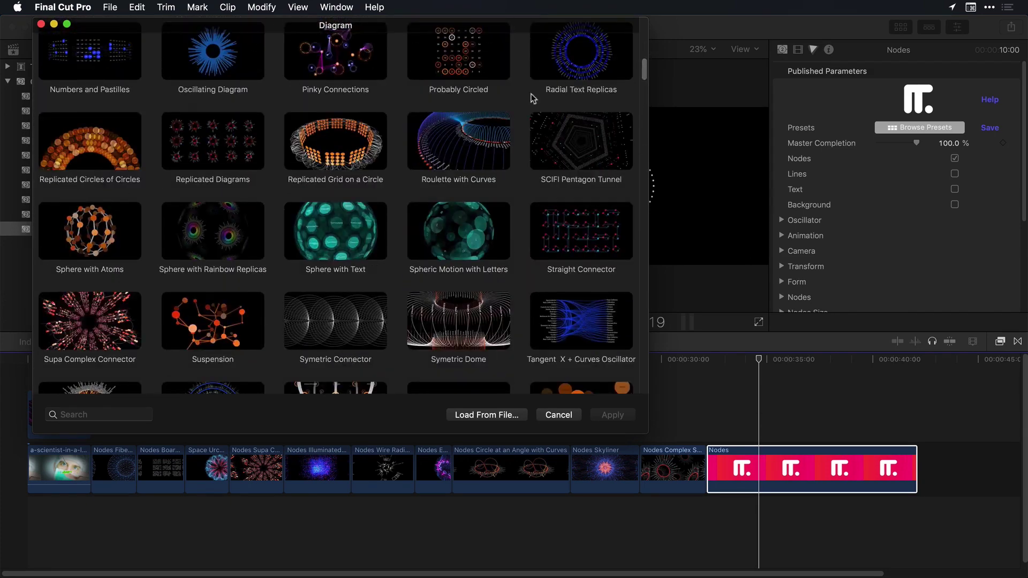
{"action": "left_click", "coordinate": [567, 137]}
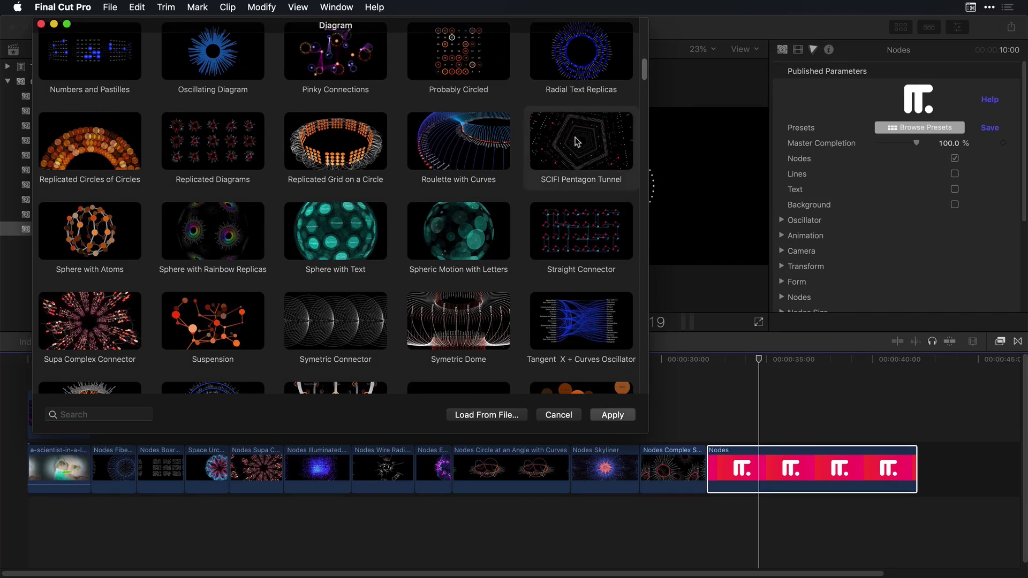
{"action": "left_click", "coordinate": [609, 414]}
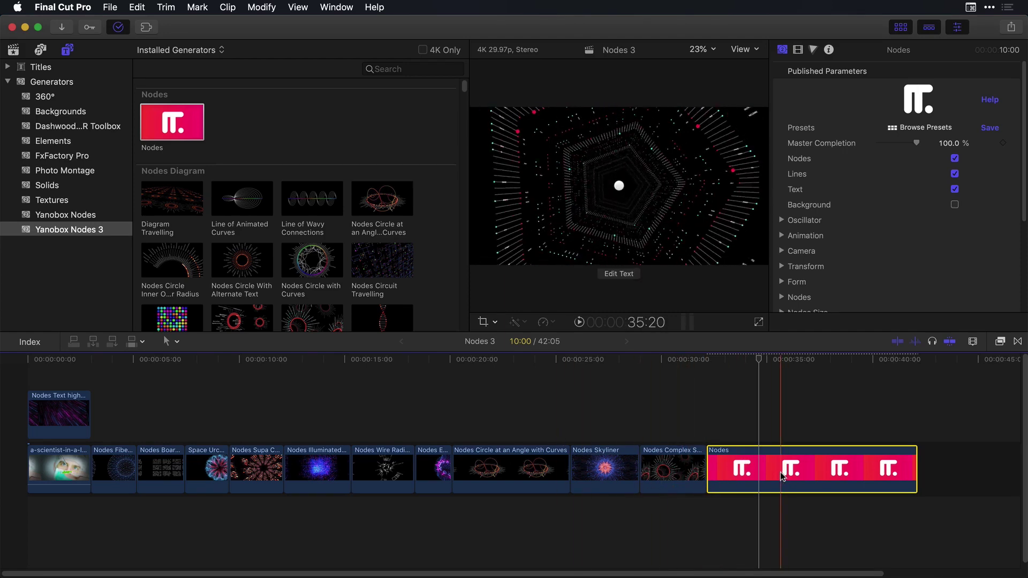
{"action": "key", "text": "space"}
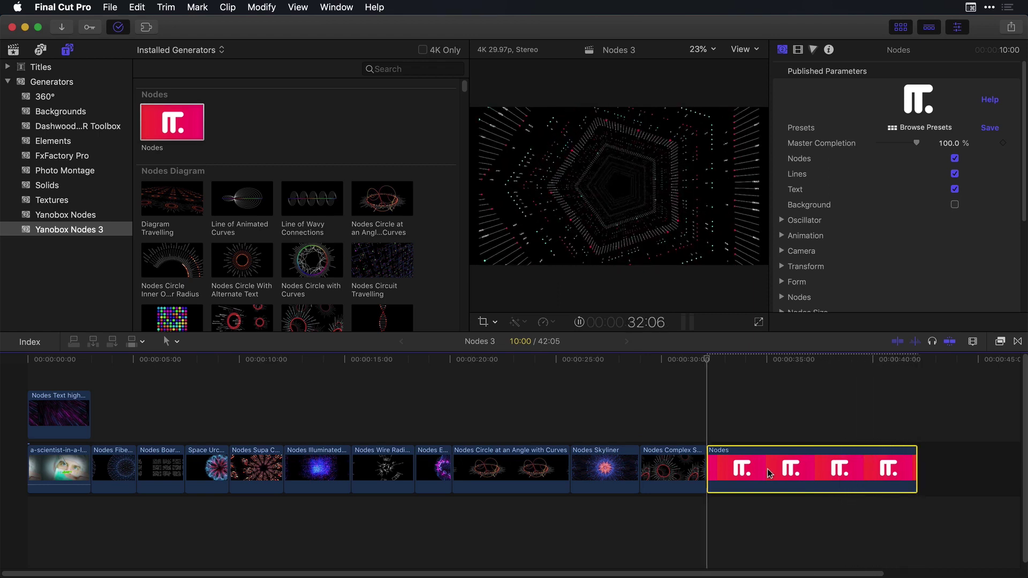
{"action": "key", "text": "space"}
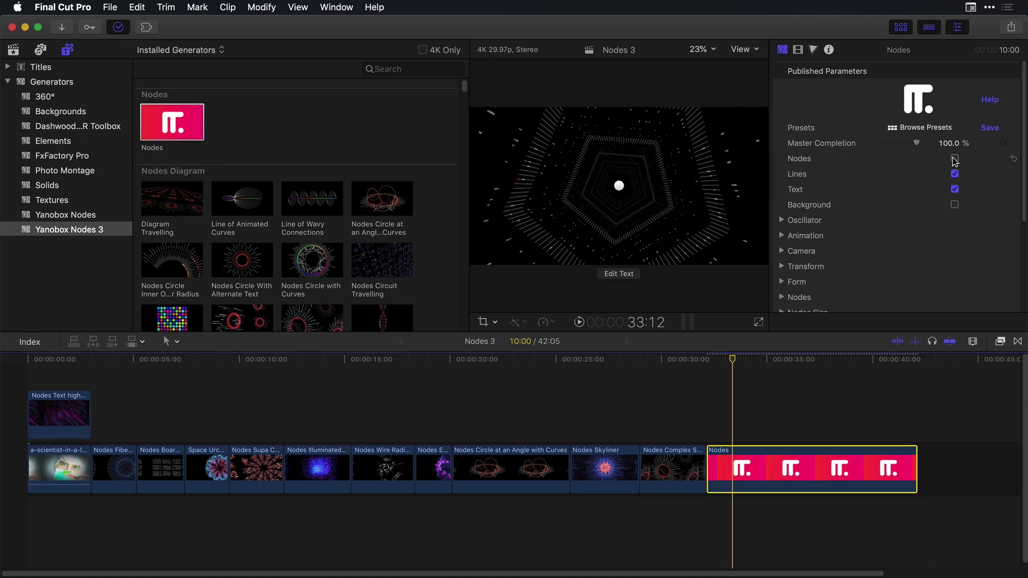
{"action": "left_click", "coordinate": [954, 174]}
{"action": "left_click", "coordinate": [955, 174]}
{"action": "left_click", "coordinate": [955, 190]}
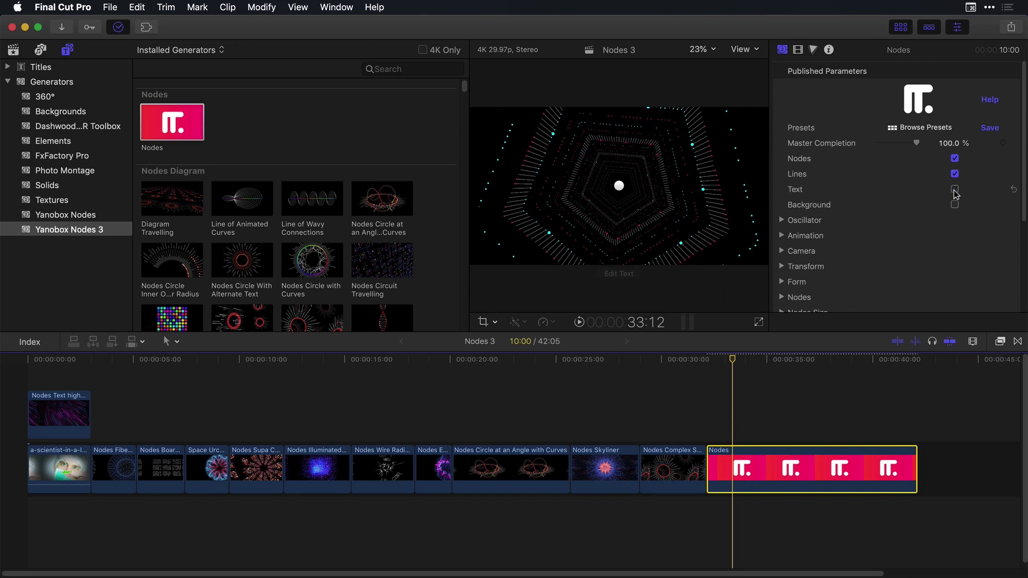
{"action": "left_click", "coordinate": [954, 190]}
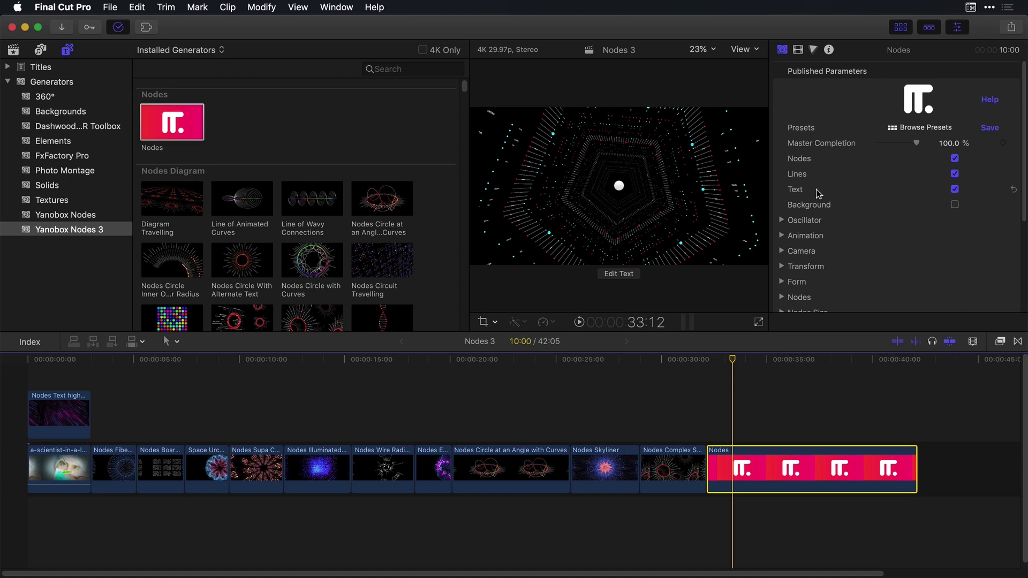
{"action": "left_click", "coordinate": [955, 205]}
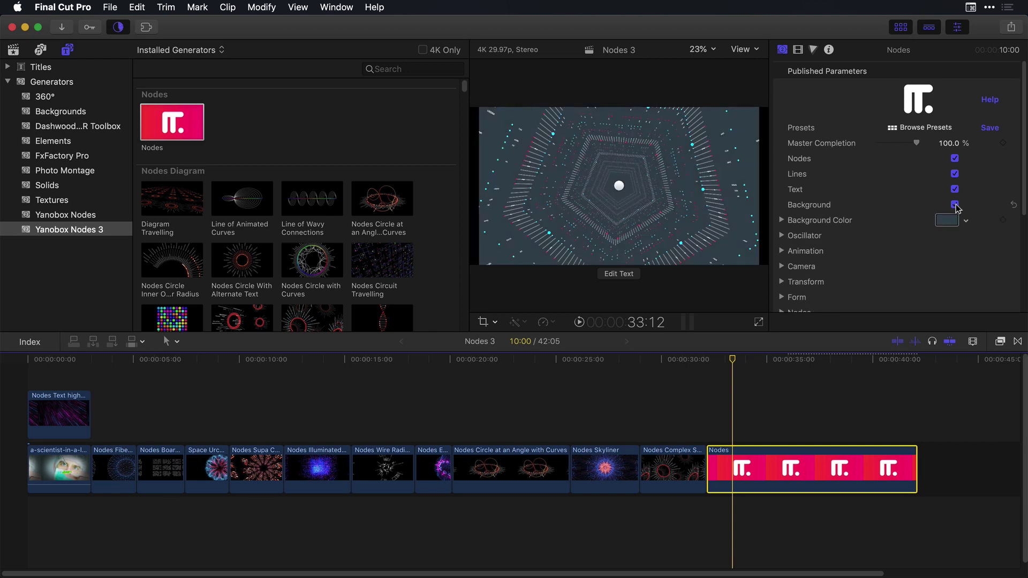
{"action": "left_click", "coordinate": [955, 205]}
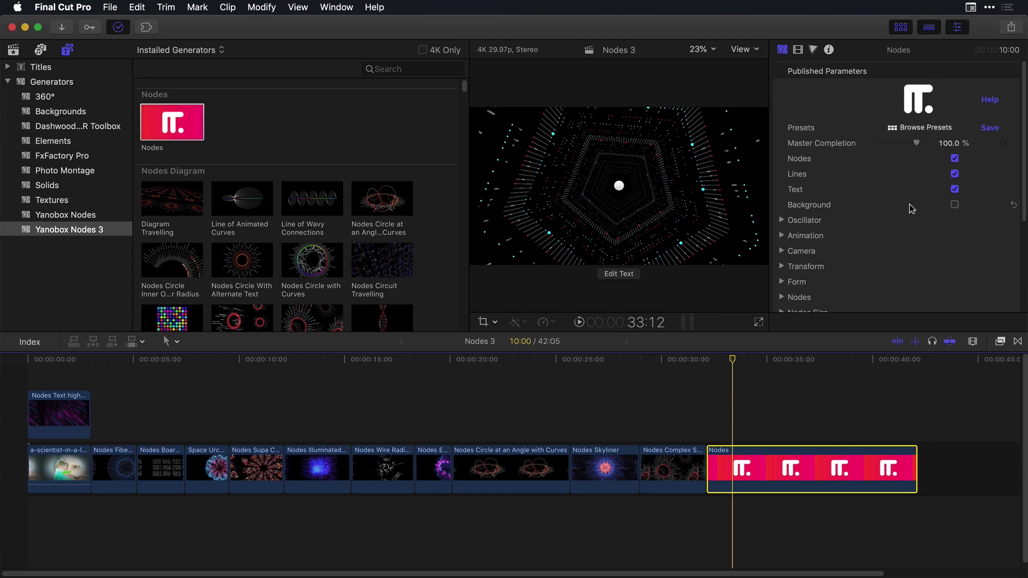
{"action": "key", "text": "space"}
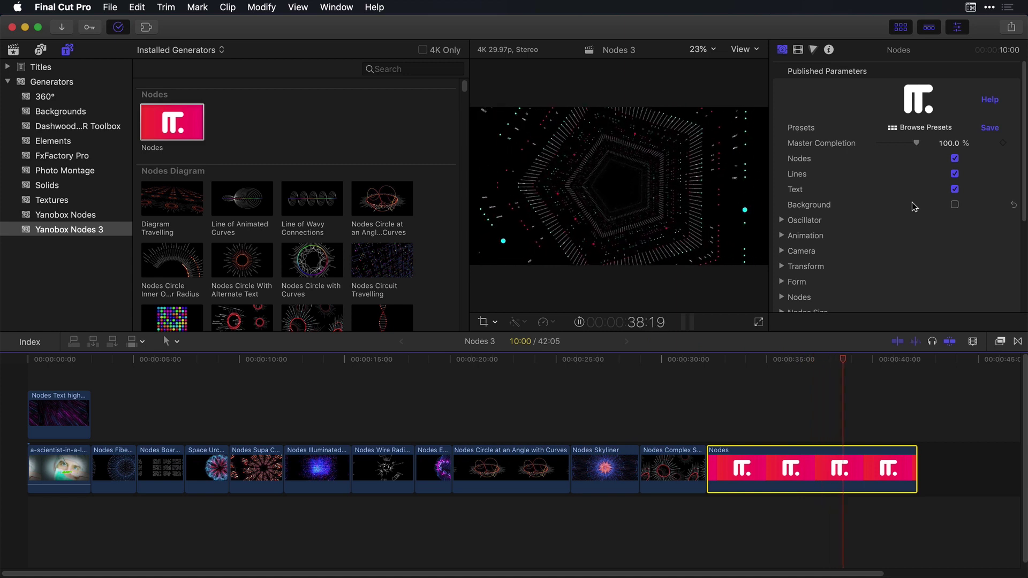
- In the Animation group, try Speed 2 at 30, then keep Speed 2 and Speed 3 at 15
{"action": "left_click", "coordinate": [782, 237]}
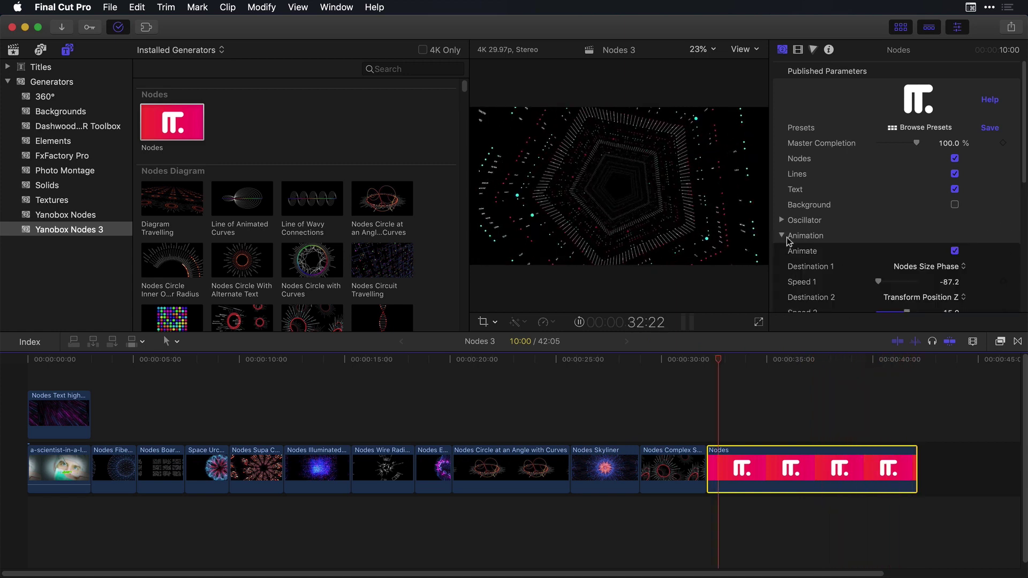
{"action": "scroll", "coordinate": [804, 238], "scroll_direction": "down", "scroll_amount": 3}
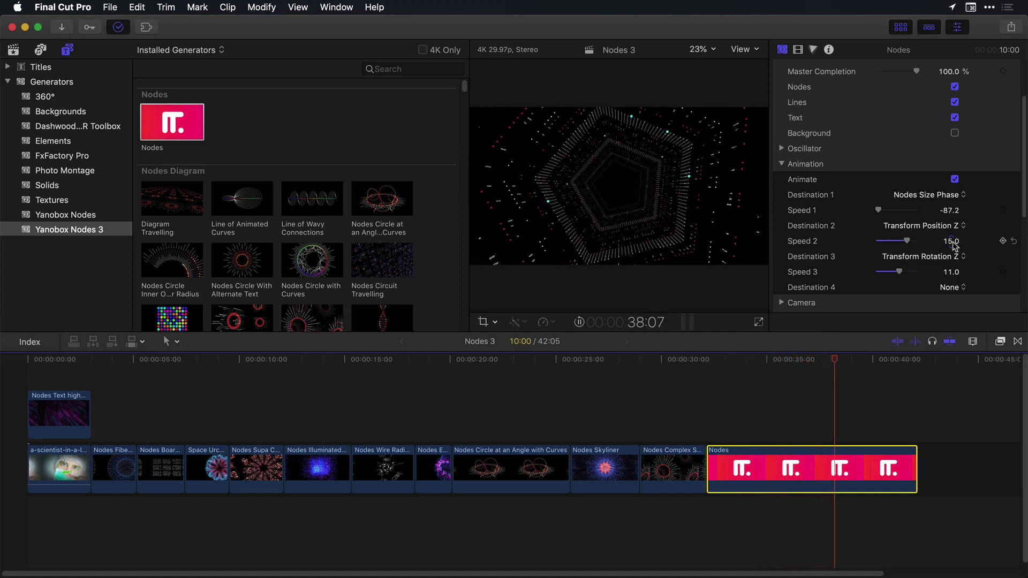
{"action": "left_click", "coordinate": [954, 242]}
{"action": "type", "text": "30"}
{"action": "key", "text": "Return"}
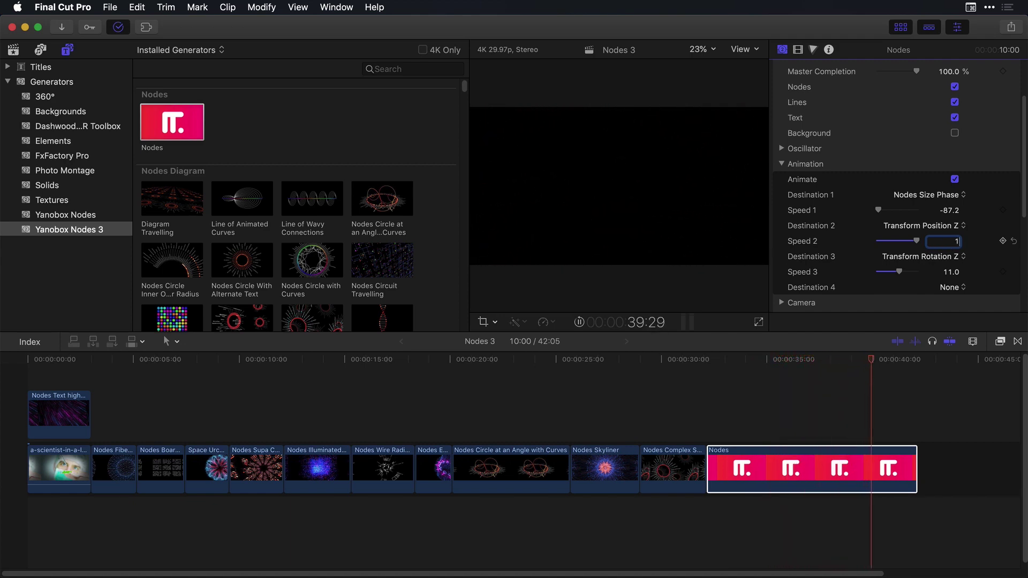
{"action": "type", "text": "15"}
{"action": "key", "text": "Return"}
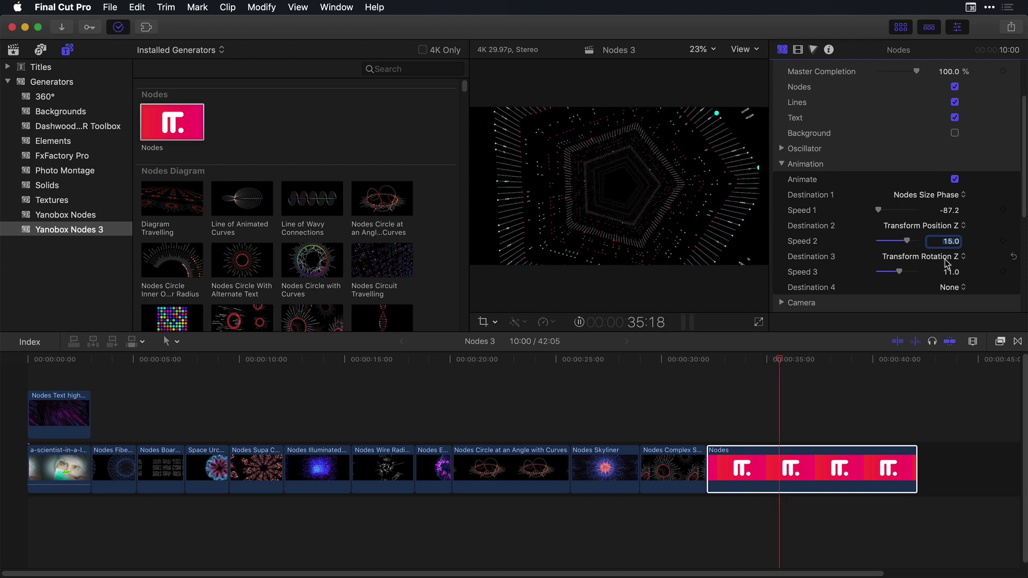
{"action": "left_click", "coordinate": [930, 272]}
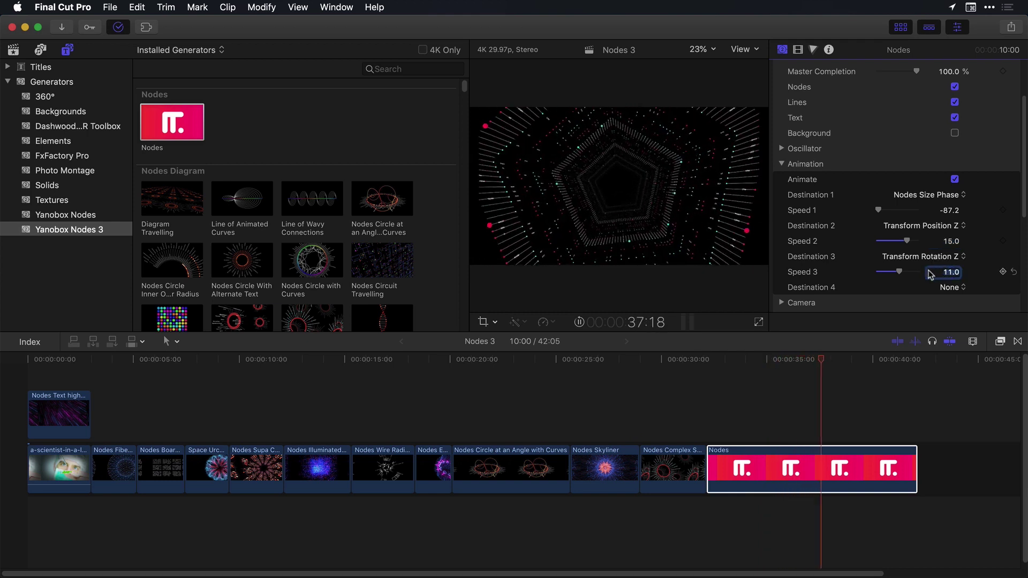
{"action": "type", "text": "15"}
{"action": "key", "text": "Return"}
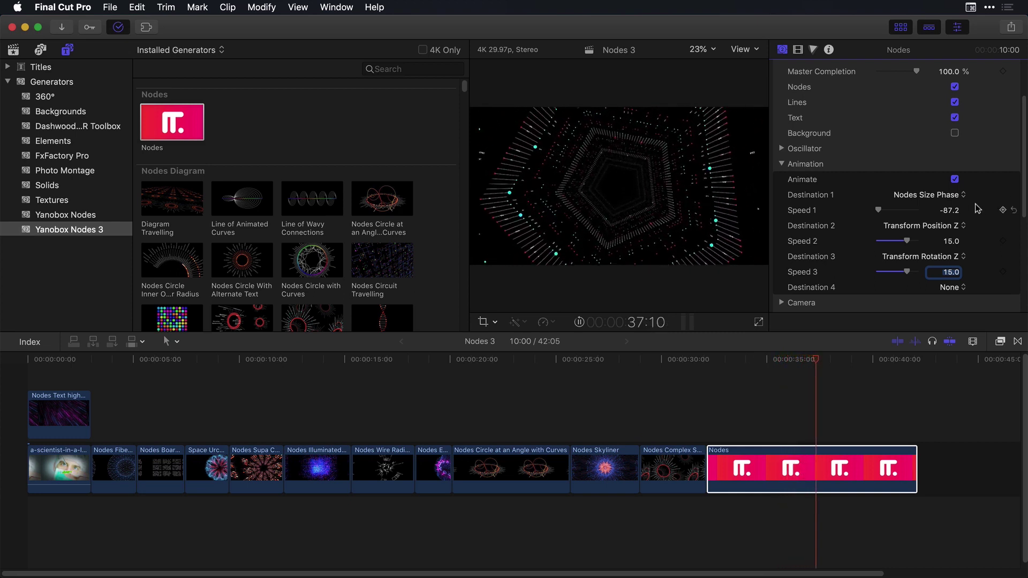
- Set the Nodes Size Phase speed (Speed 1) to -150
{"action": "left_click", "coordinate": [949, 211]}
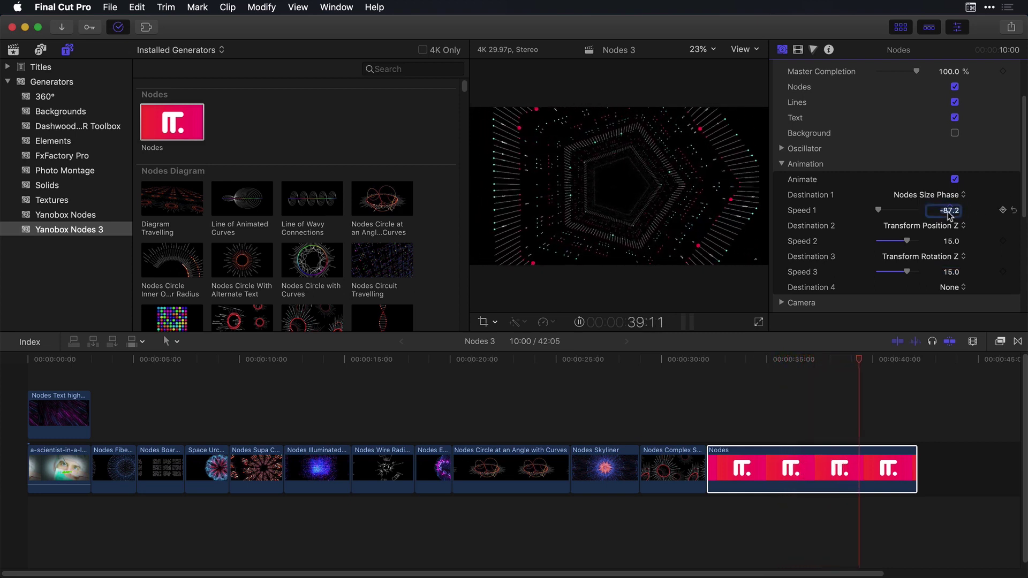
{"action": "type", "text": "-150"}
{"action": "key", "text": "Return"}
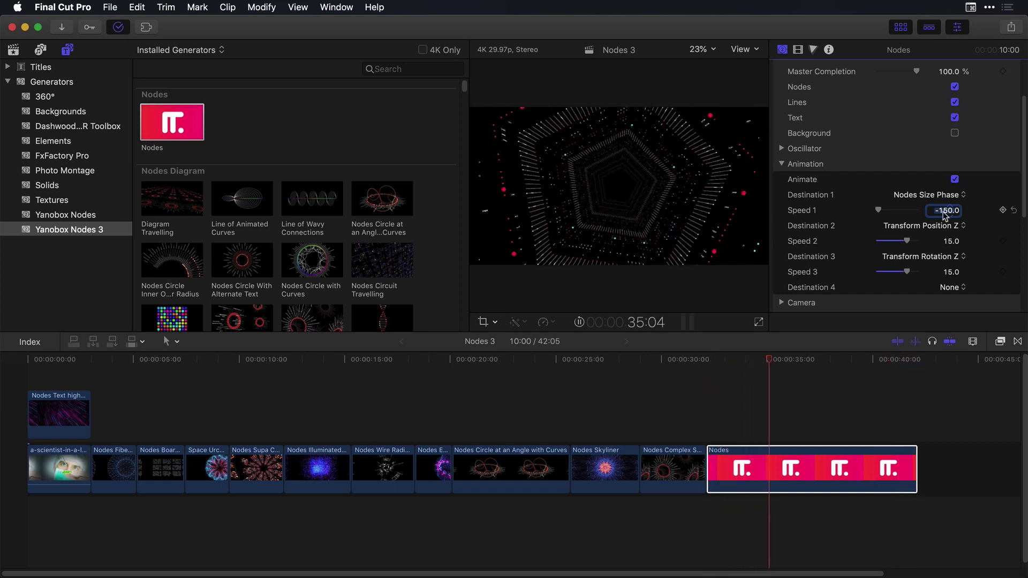
{"action": "scroll", "coordinate": [1023, 197], "scroll_direction": "down", "scroll_amount": 1}
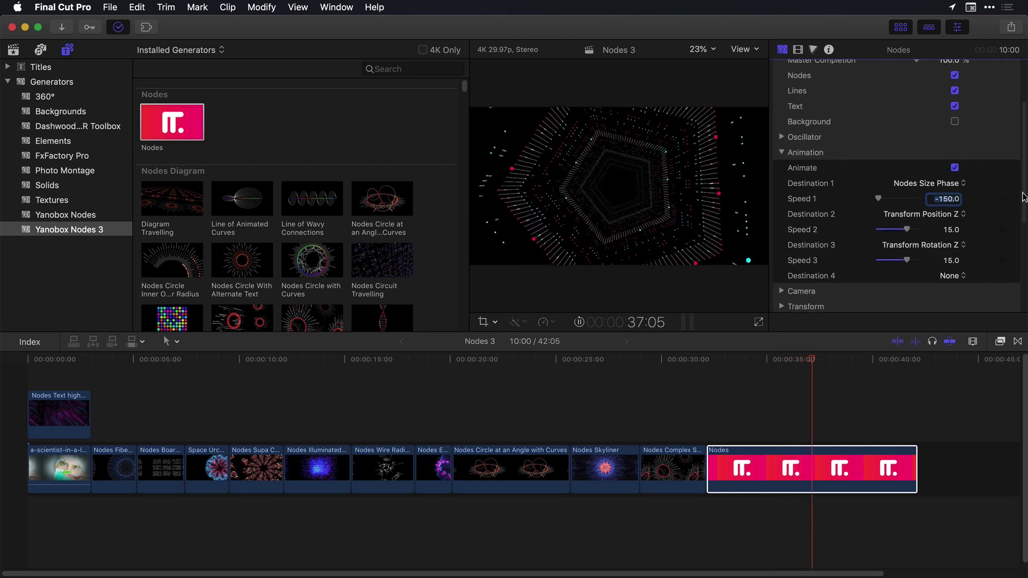
{"action": "scroll", "coordinate": [1023, 197], "scroll_direction": "down", "scroll_amount": 2}
{"action": "scroll", "coordinate": [1023, 214], "scroll_direction": "down", "scroll_amount": 1}
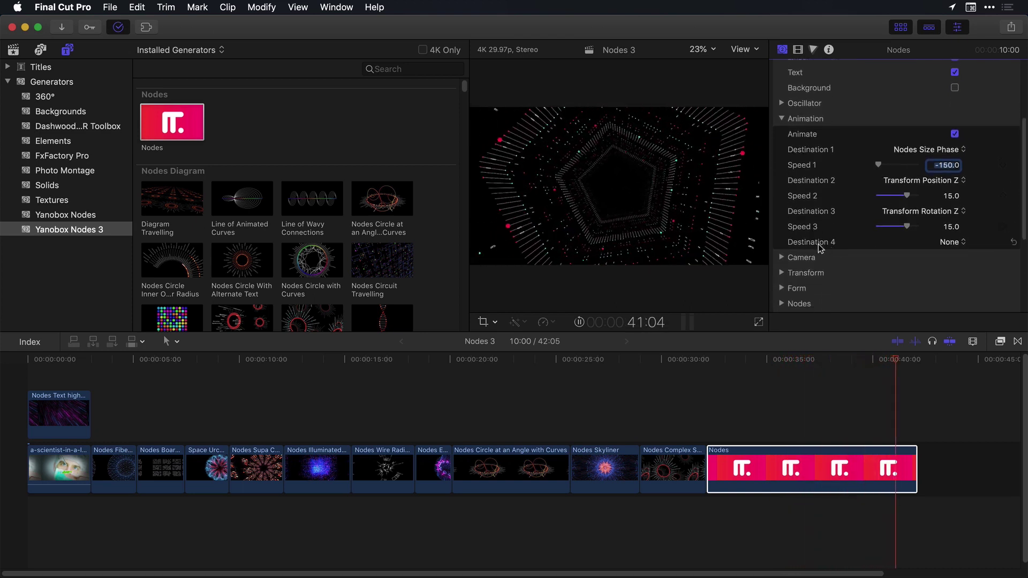
- Target Destination 4 at Effects Replicate Rotation Z, try Speed 4 at 3.0, then set it to 0
{"action": "left_click", "coordinate": [957, 246]}
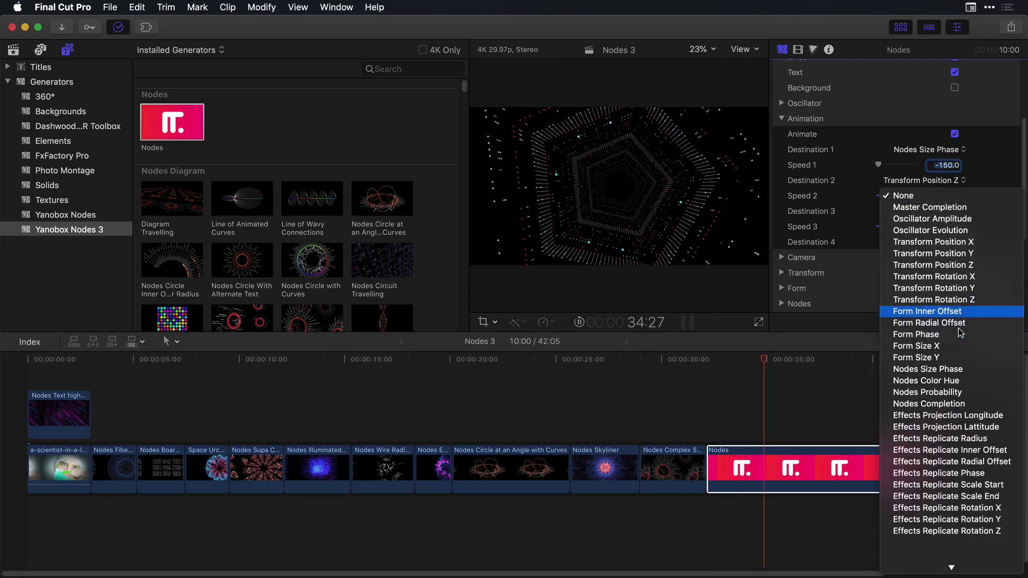
{"action": "scroll", "coordinate": [960, 333], "scroll_direction": "down", "scroll_amount": 3}
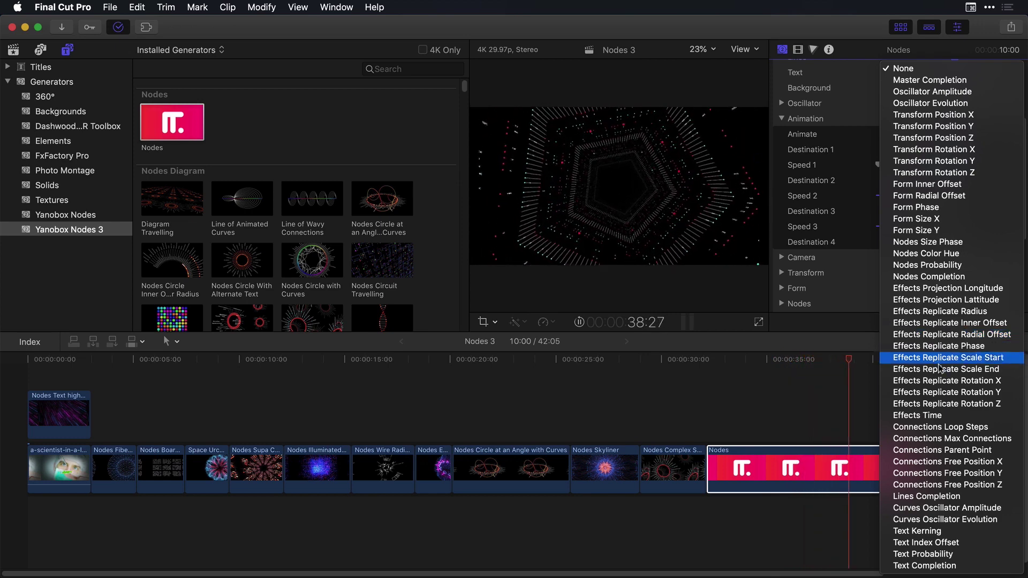
{"action": "left_click", "coordinate": [969, 409]}
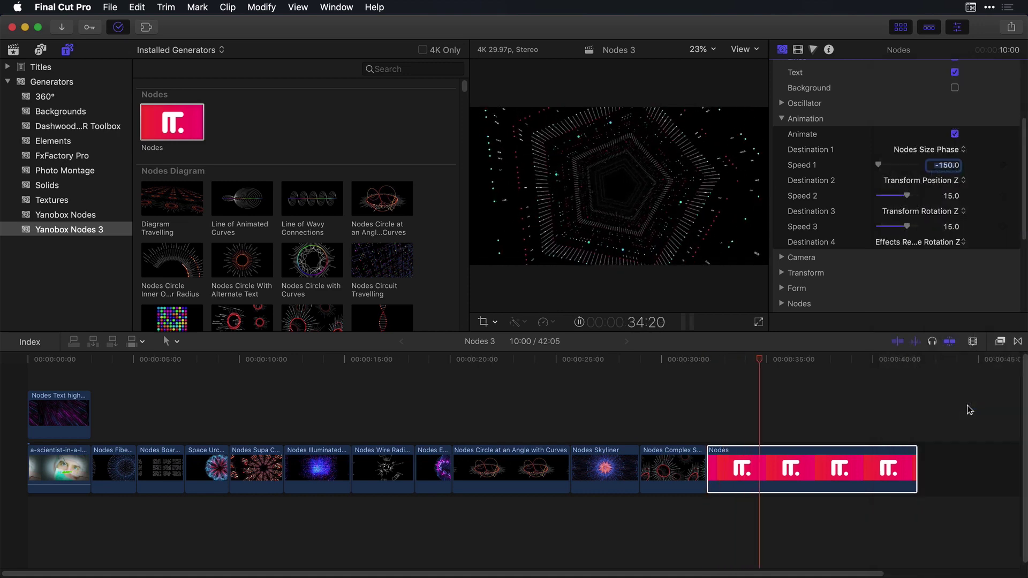
{"action": "left_click_drag", "start_coordinate": [947, 257], "coordinate": [956, 257]}
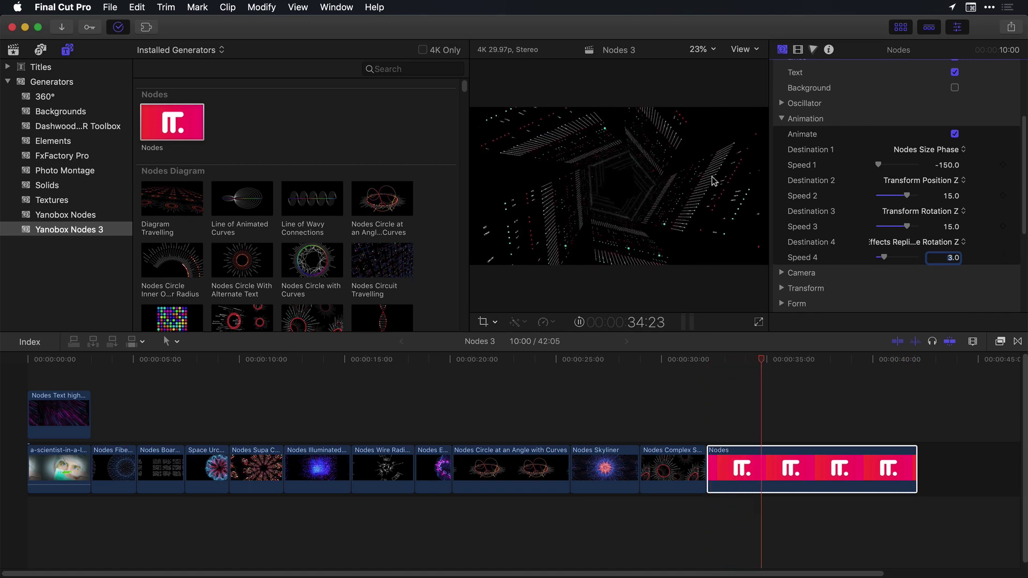
{"action": "key", "text": "space"}
{"action": "type", "text": "0"}
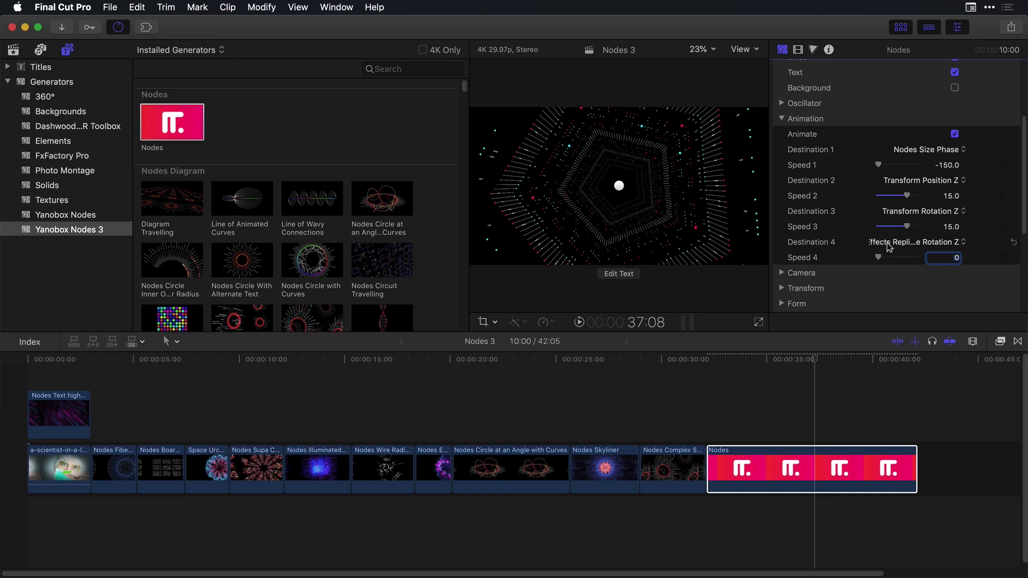
- Leave the Destination 4 target unchanged and collapse the Animation settings
{"action": "left_click", "coordinate": [889, 247]}
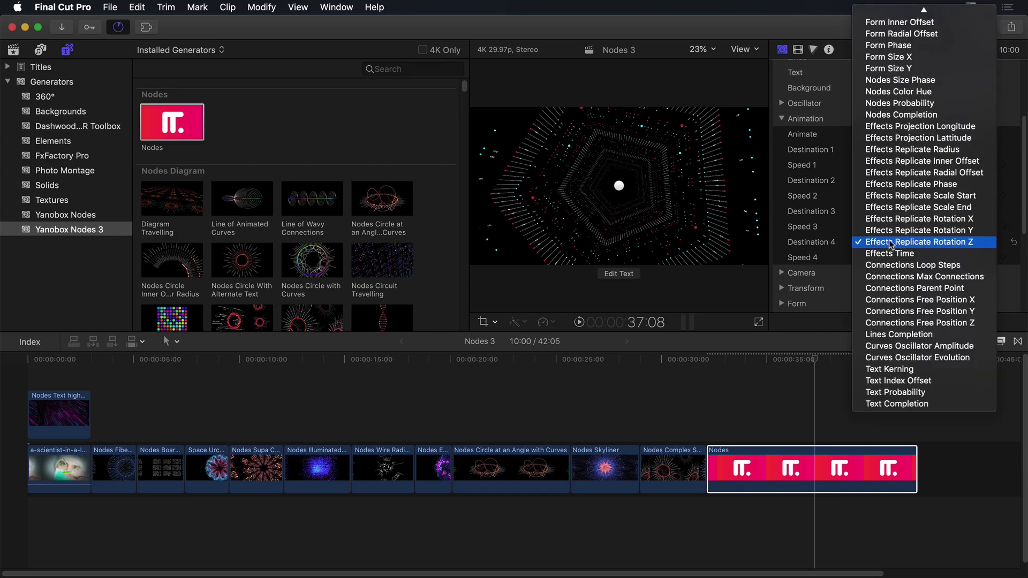
{"action": "scroll", "coordinate": [891, 244], "scroll_direction": "up", "scroll_amount": 3}
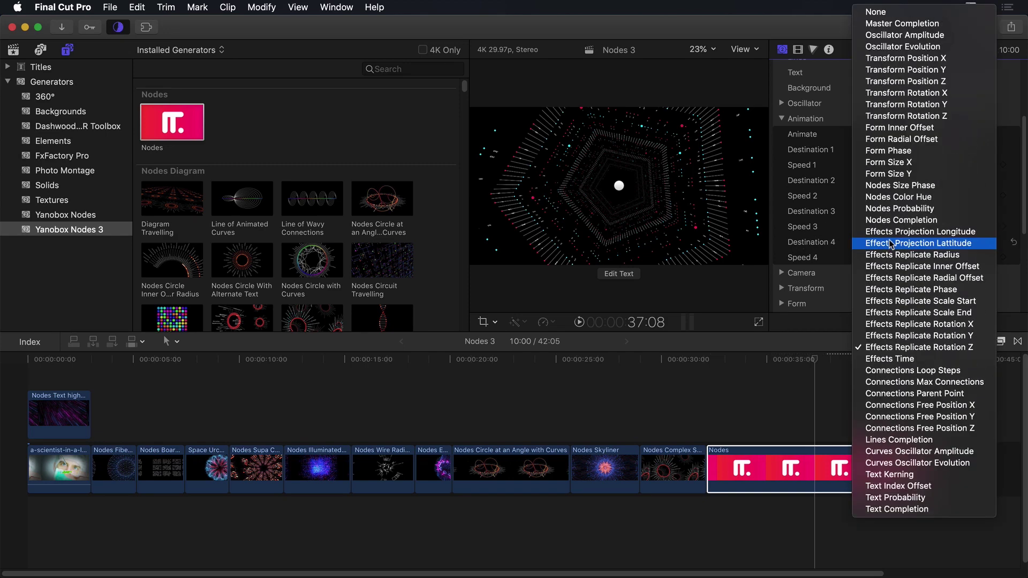
{"action": "left_click", "coordinate": [780, 121]}
{"action": "left_click", "coordinate": [781, 118]}
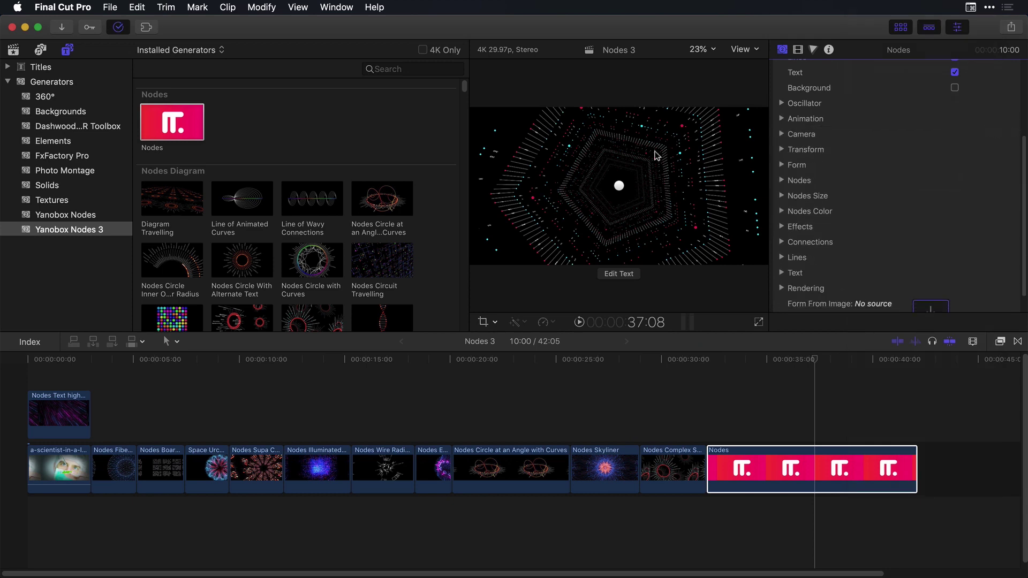
- Expand Effects, set Effect to None, and preview the clip without replication
{"action": "left_click", "coordinate": [781, 227]}
{"action": "scroll", "coordinate": [818, 229], "scroll_direction": "down", "scroll_amount": 3}
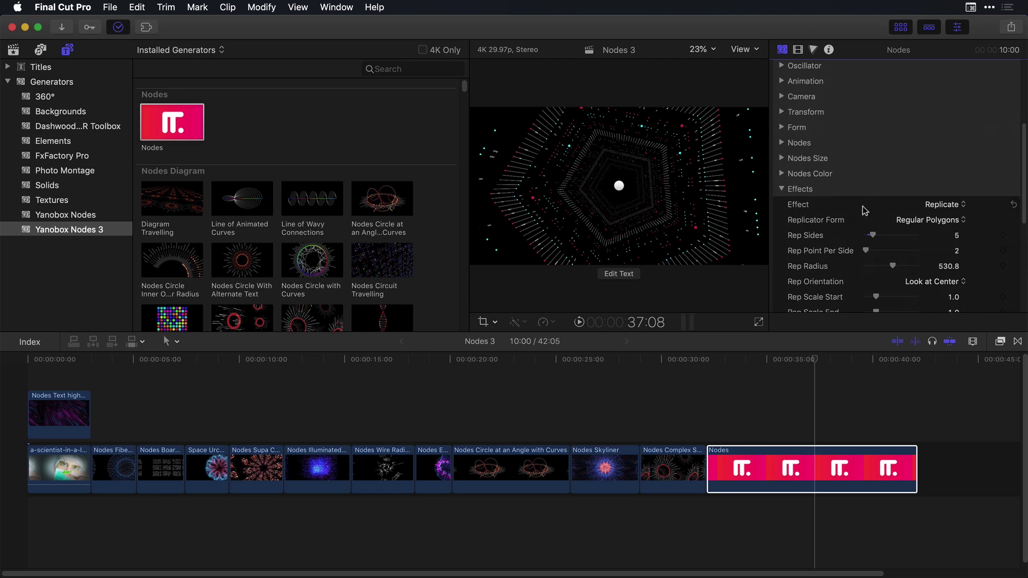
{"action": "left_click", "coordinate": [942, 207]}
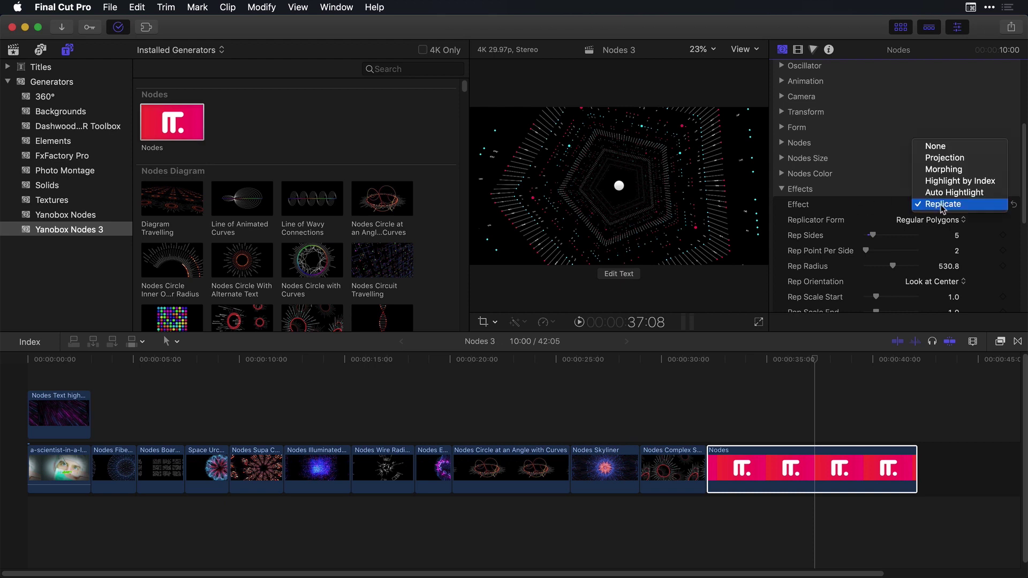
{"action": "left_click", "coordinate": [936, 146]}
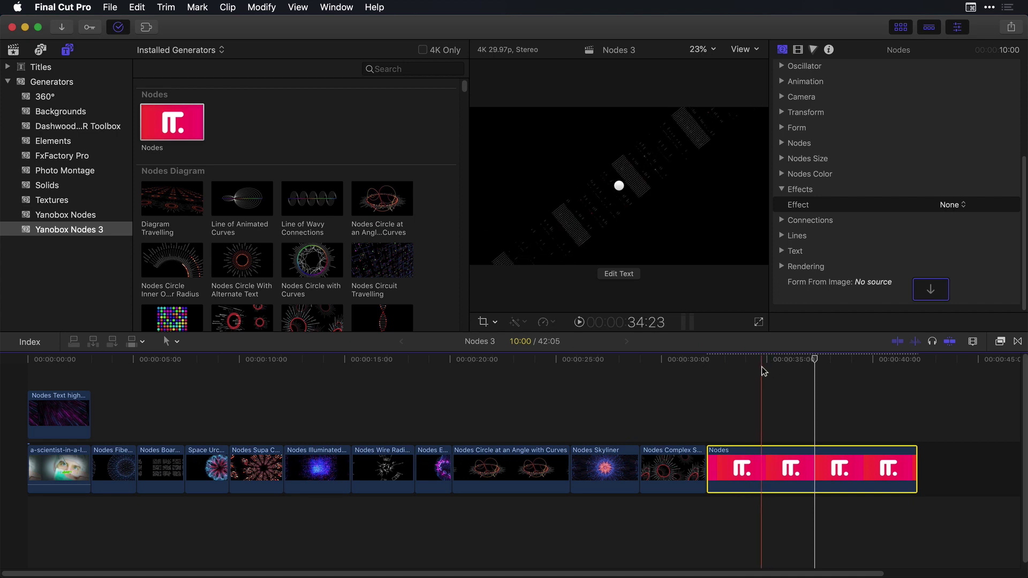
{"action": "key", "text": "space"}
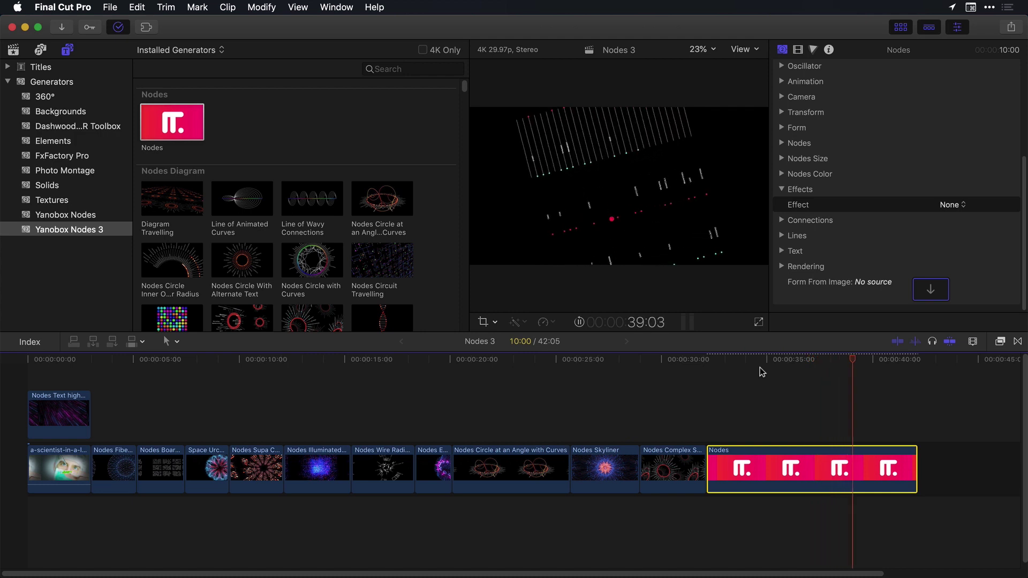
{"action": "key", "text": "space"}
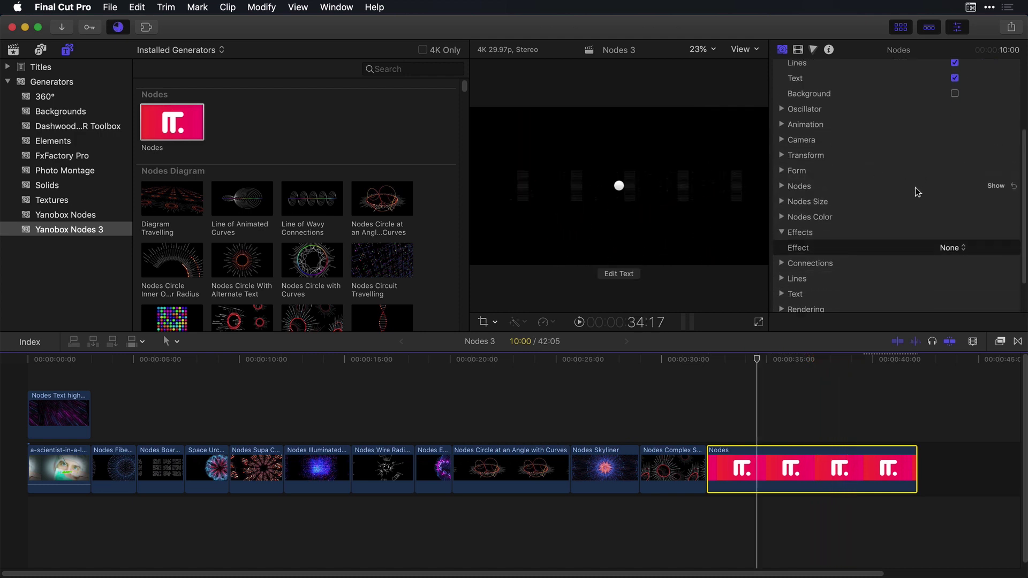
{"action": "scroll", "coordinate": [915, 187], "scroll_direction": "down", "scroll_amount": 2}
{"action": "left_click", "coordinate": [957, 214]}
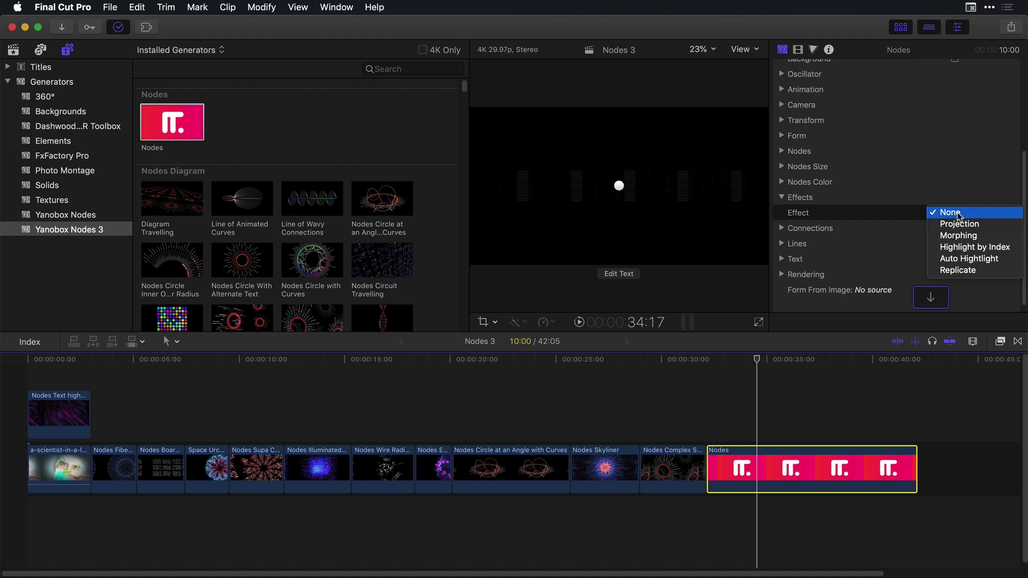
- Switch the Effect back to Replicate and set Rep Sides to 8
{"action": "left_click", "coordinate": [973, 270]}
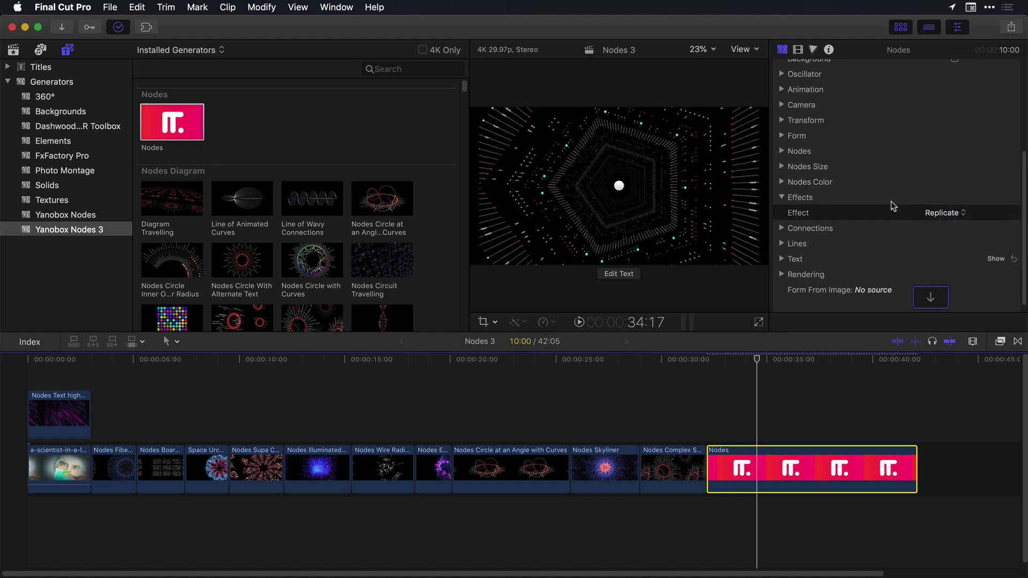
{"action": "scroll", "coordinate": [892, 203], "scroll_direction": "down", "scroll_amount": 1}
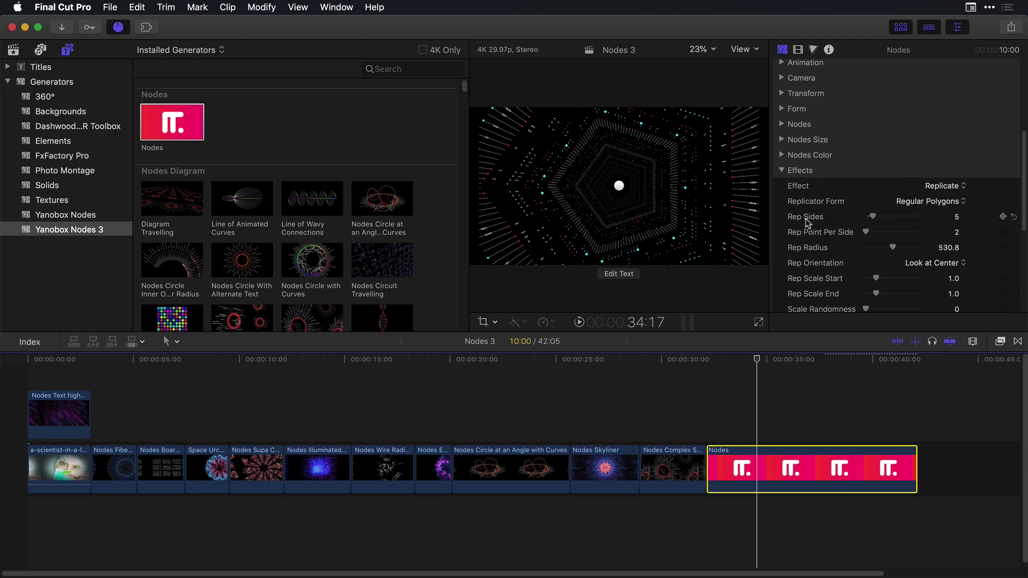
{"action": "mouse_move", "coordinate": [873, 217]}
{"action": "left_mouse_down"}
{"action": "mouse_move", "coordinate": [900, 218]}
{"action": "mouse_move", "coordinate": [874, 219]}
{"action": "left_mouse_up"}
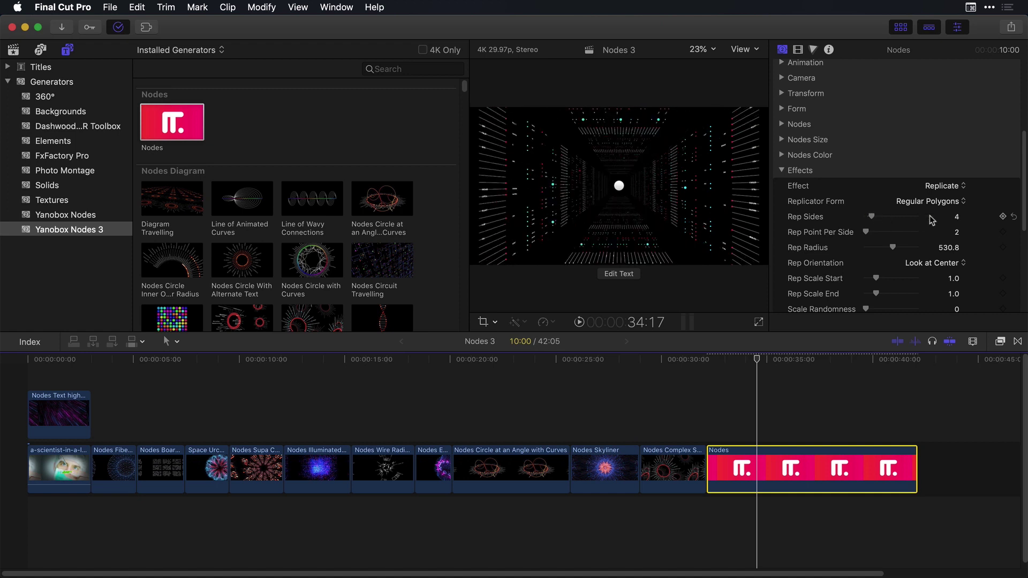
{"action": "left_click", "coordinate": [957, 217]}
{"action": "key", "text": "Return"}
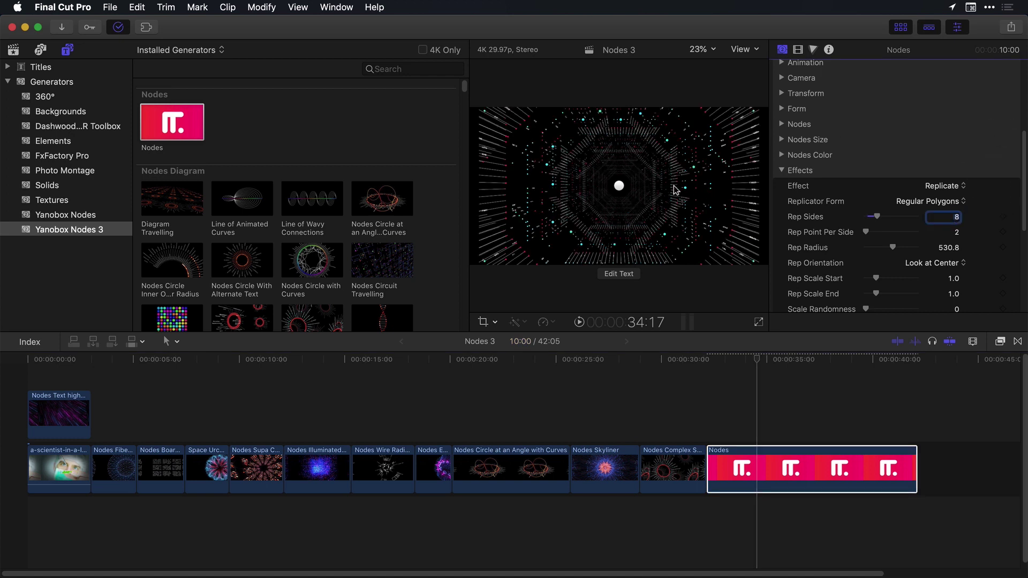
- Raise Rep Radius to 932.0 and preview the octagonal tunnel
{"action": "left_click_drag", "start_coordinate": [947, 248], "coordinate": [948, 247]}
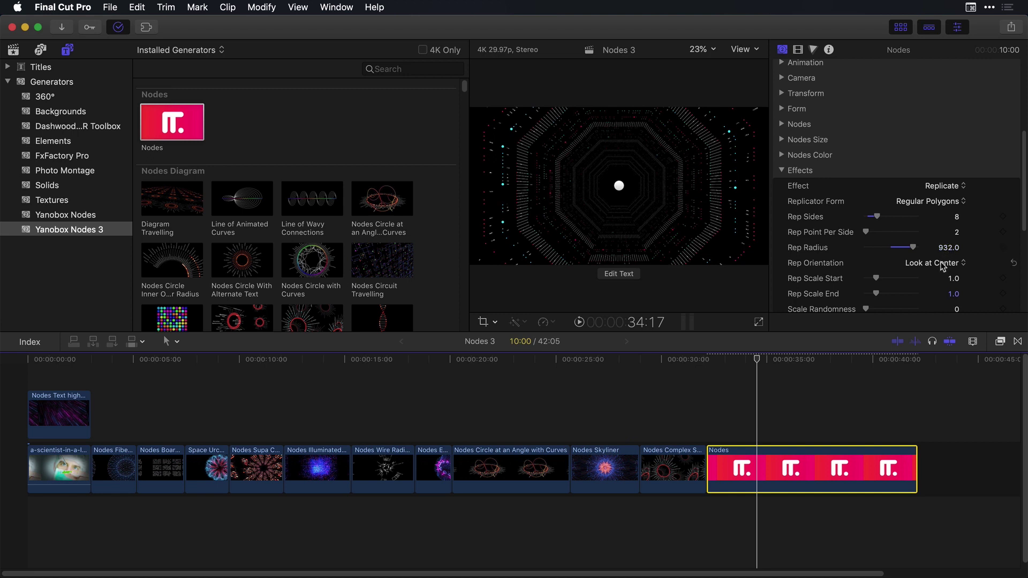
{"action": "key", "text": "space"}
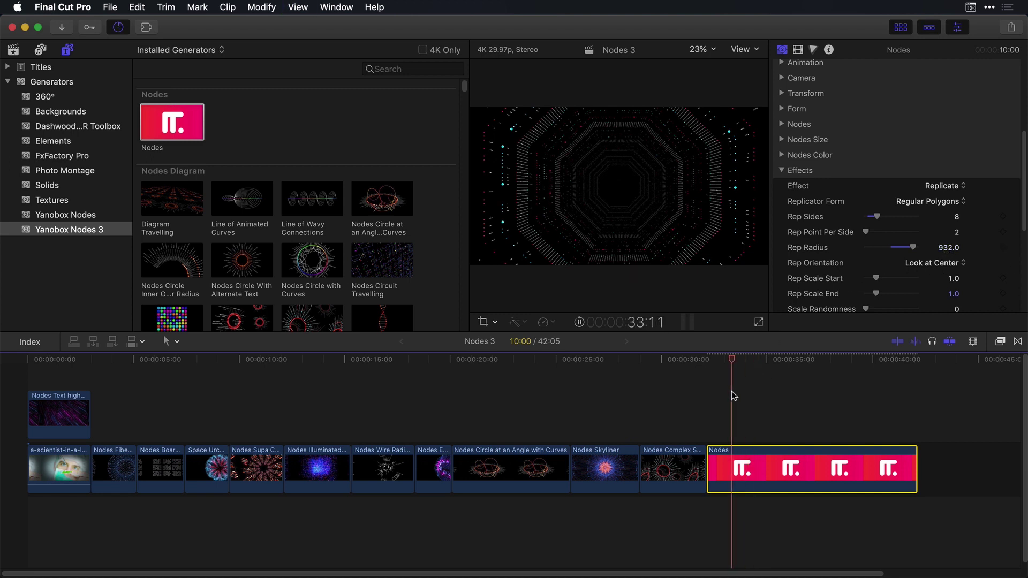
{"action": "key", "text": "space"}
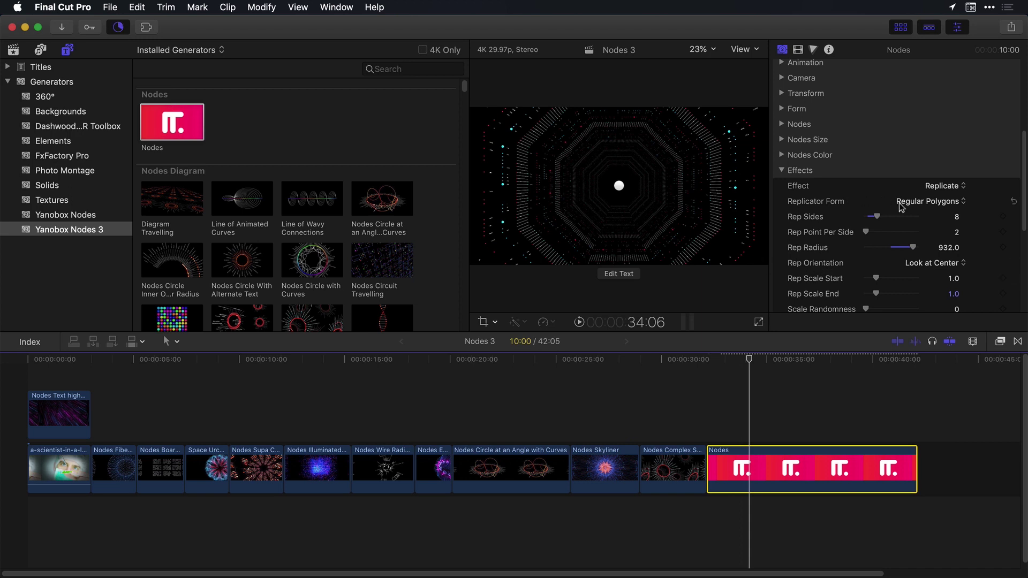
{"action": "scroll", "coordinate": [929, 190], "scroll_direction": "down", "scroll_amount": 1}
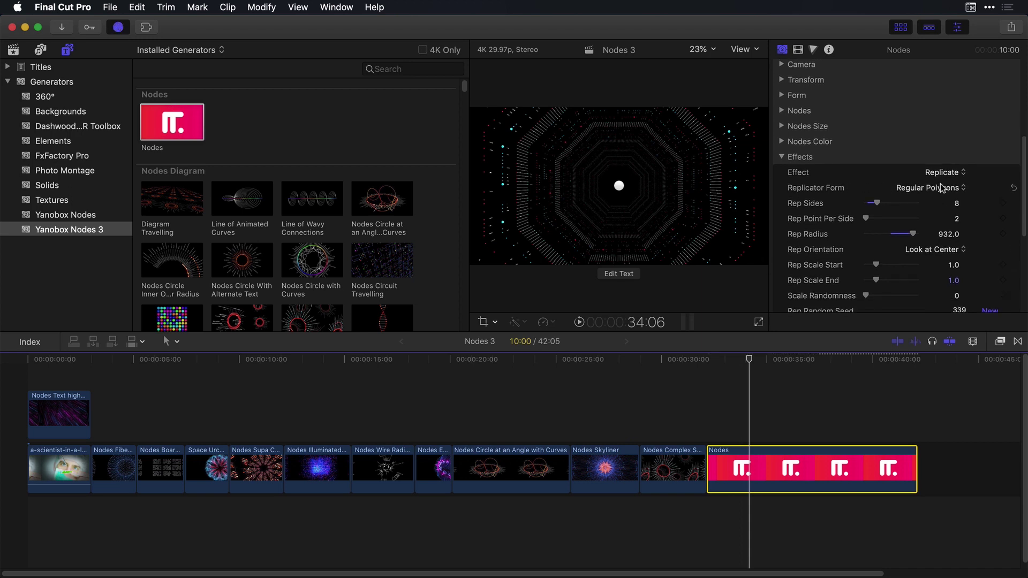
- Keep the Replicator Form at Regular Polygons, collapse the Effects group, and return to the Inspector top
{"action": "scroll", "coordinate": [947, 190], "scroll_direction": "down", "scroll_amount": 4}
{"action": "left_click", "coordinate": [949, 130]}
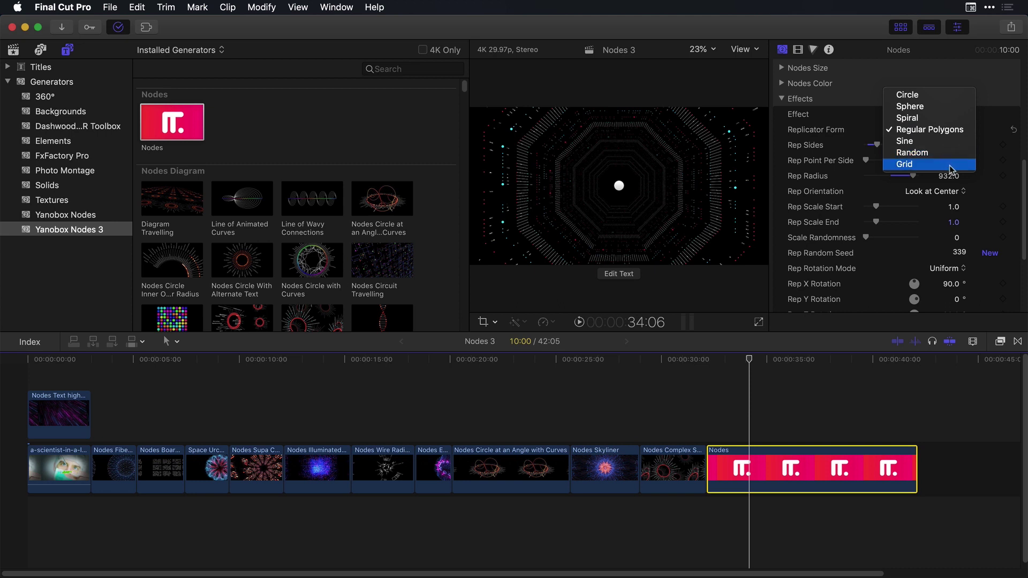
{"action": "left_click", "coordinate": [1002, 181]}
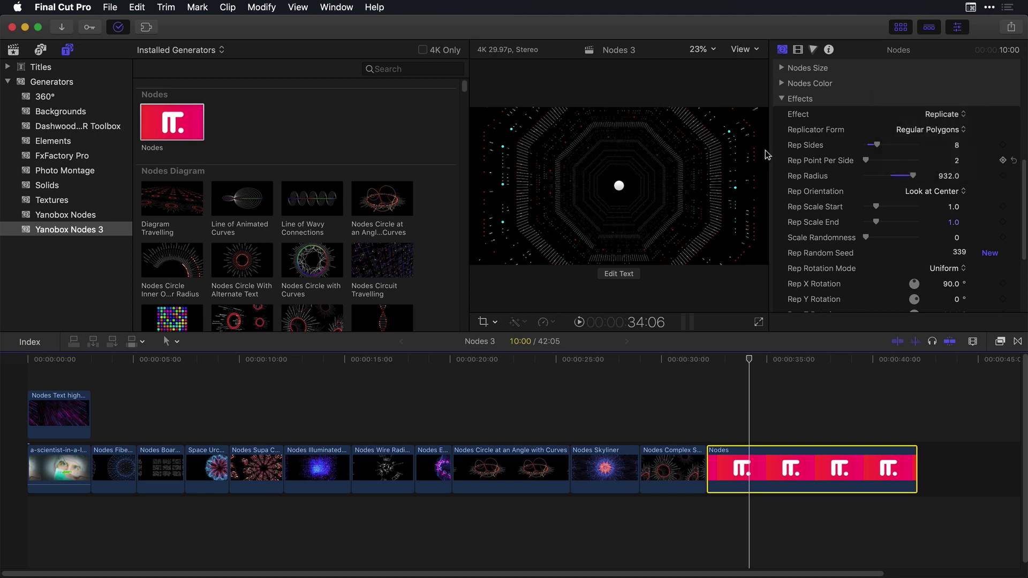
{"action": "left_click", "coordinate": [781, 100]}
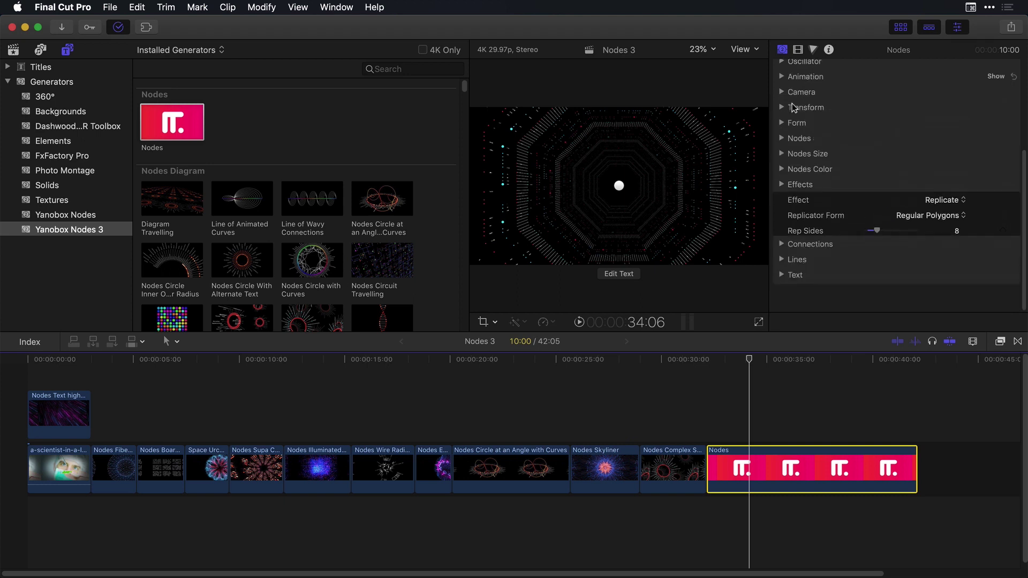
{"action": "left_click_drag", "start_coordinate": [1023, 202], "coordinate": [1015, 151]}
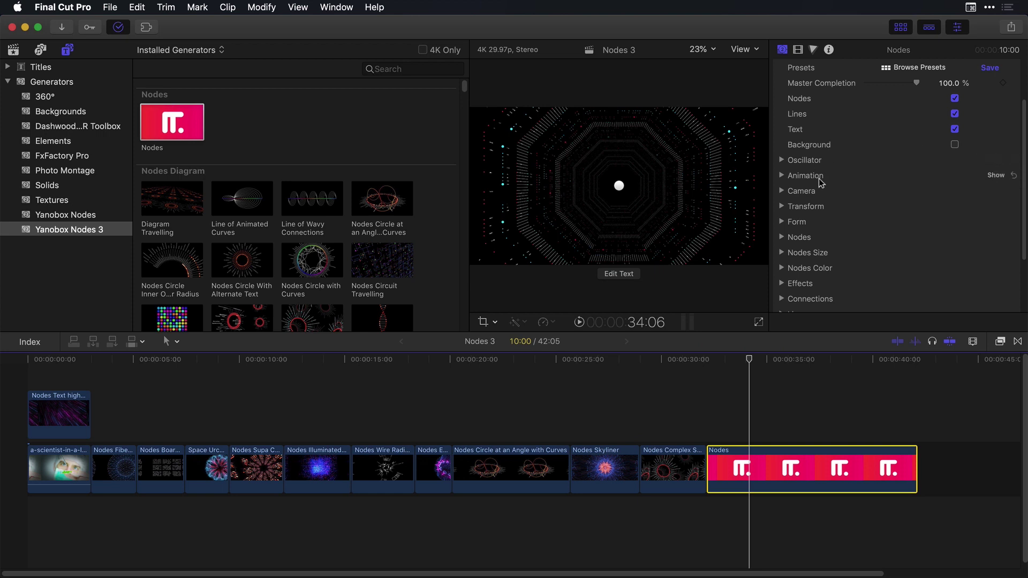
{"action": "left_click", "coordinate": [782, 237]}
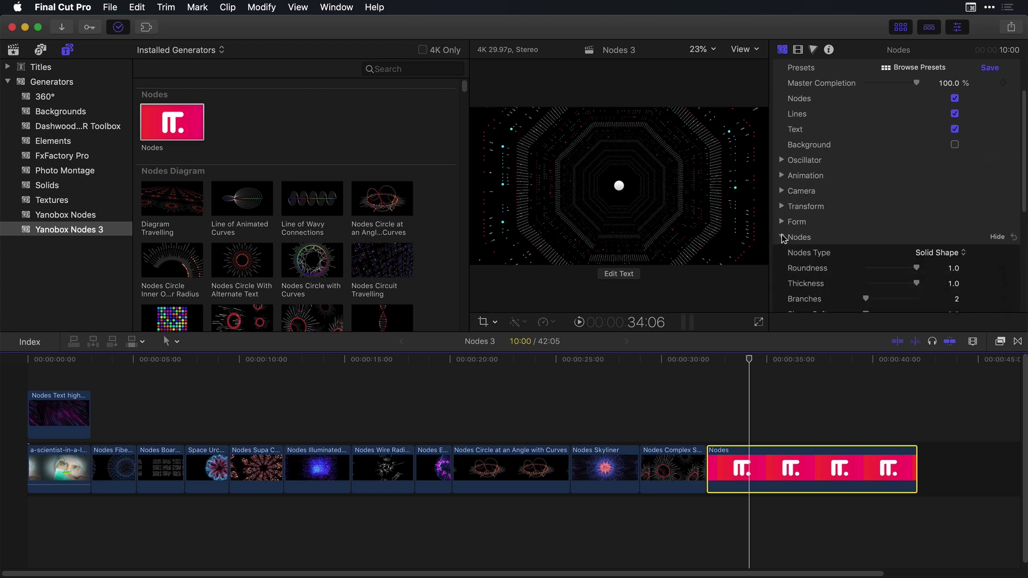
{"action": "scroll", "coordinate": [879, 217], "scroll_direction": "down", "scroll_amount": 3}
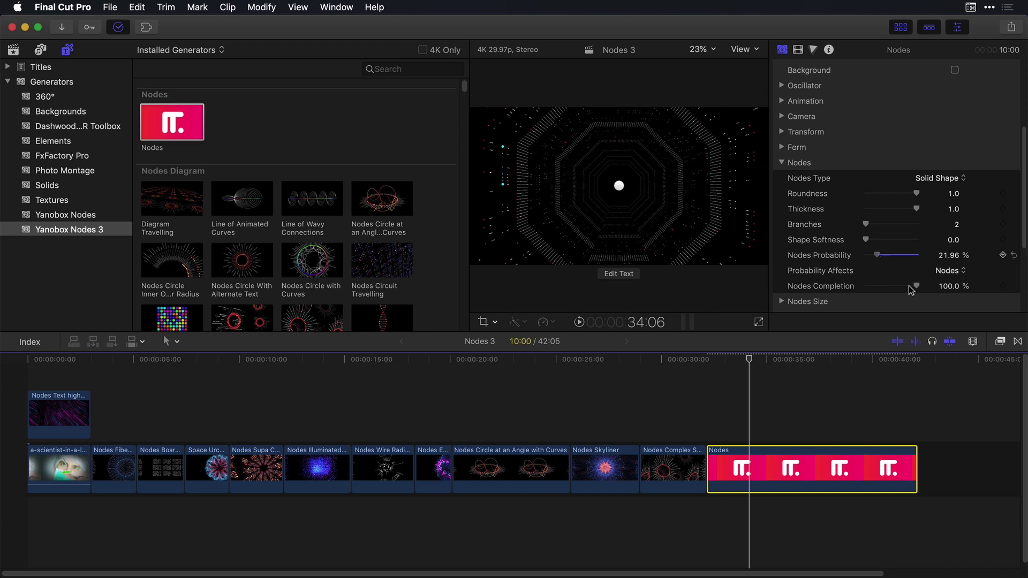
{"action": "left_click", "coordinate": [782, 164]}
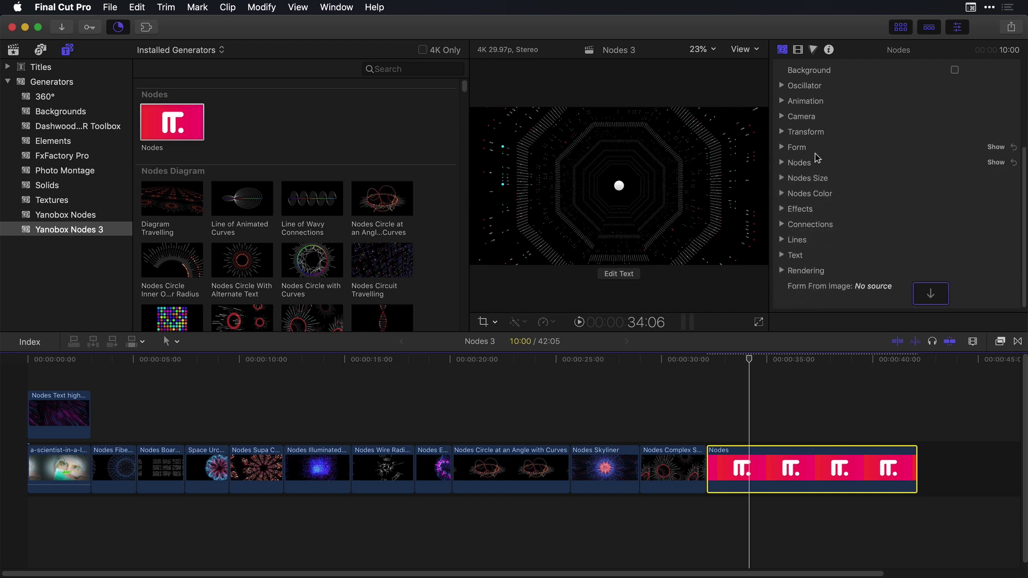
{"action": "left_click", "coordinate": [782, 239]}
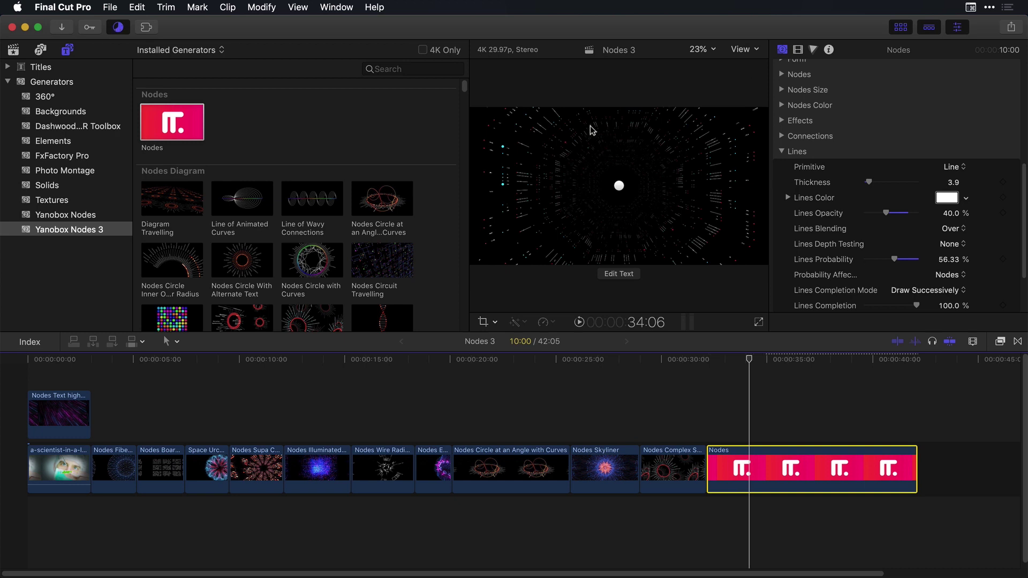
{"action": "left_click", "coordinate": [782, 152]}
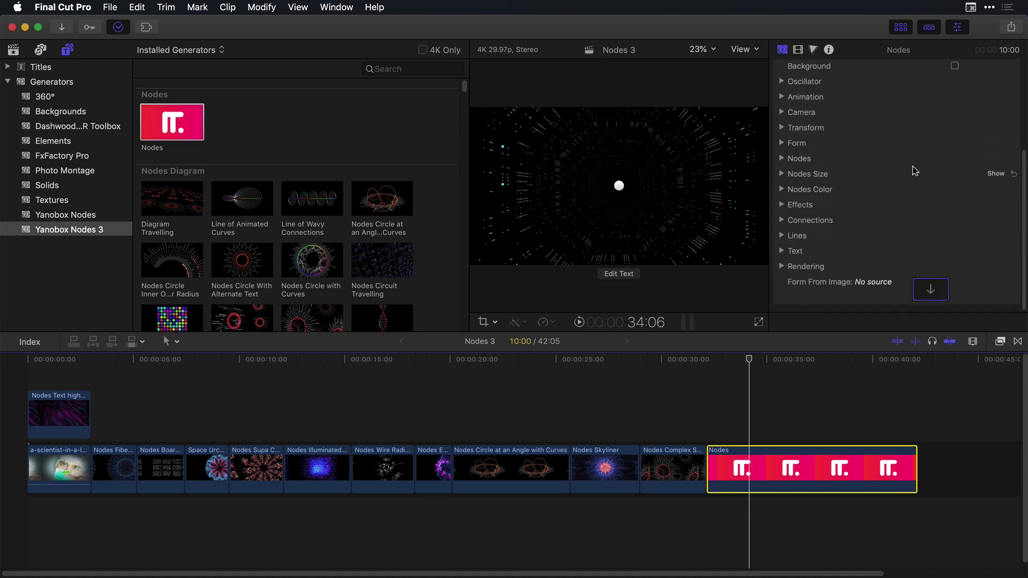
- Check Animate in the Animation group and play the clip to watch the nodes move
{"action": "left_click", "coordinate": [783, 97]}
{"action": "left_click", "coordinate": [955, 112]}
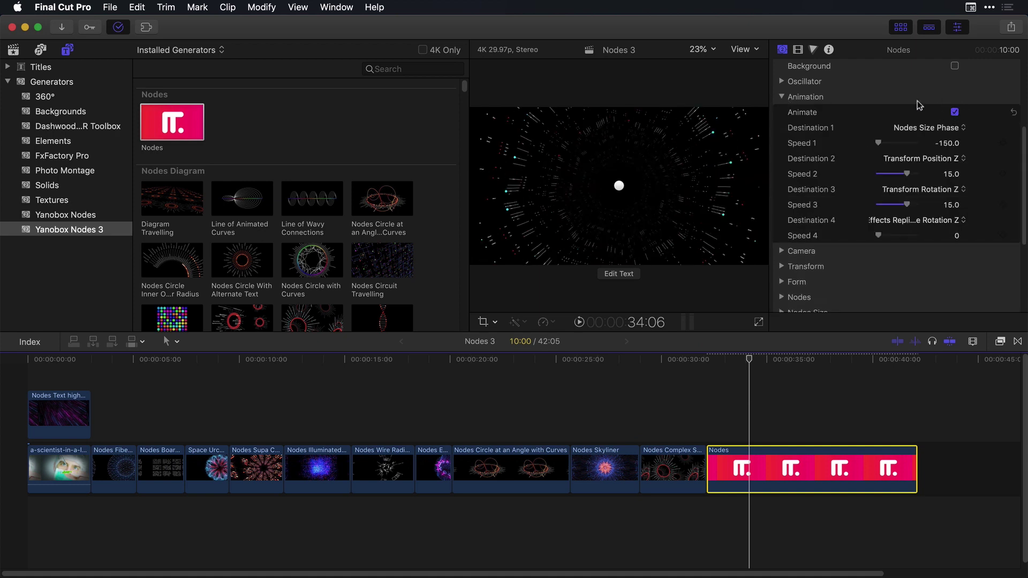
{"action": "left_click", "coordinate": [782, 97]}
{"action": "key", "text": "space"}
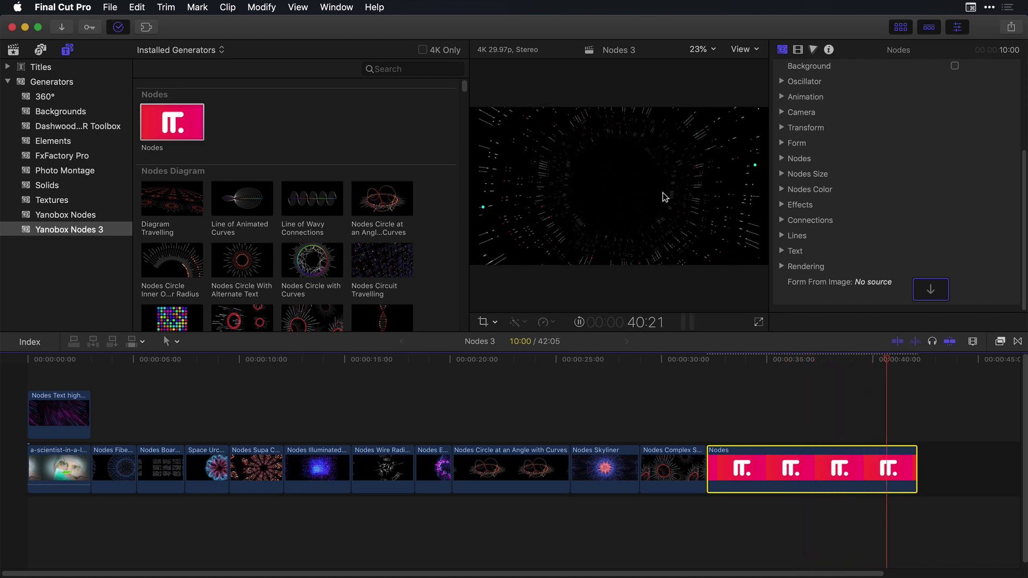
{"action": "left_click", "coordinate": [722, 359]}
{"action": "left_click", "coordinate": [708, 358]}
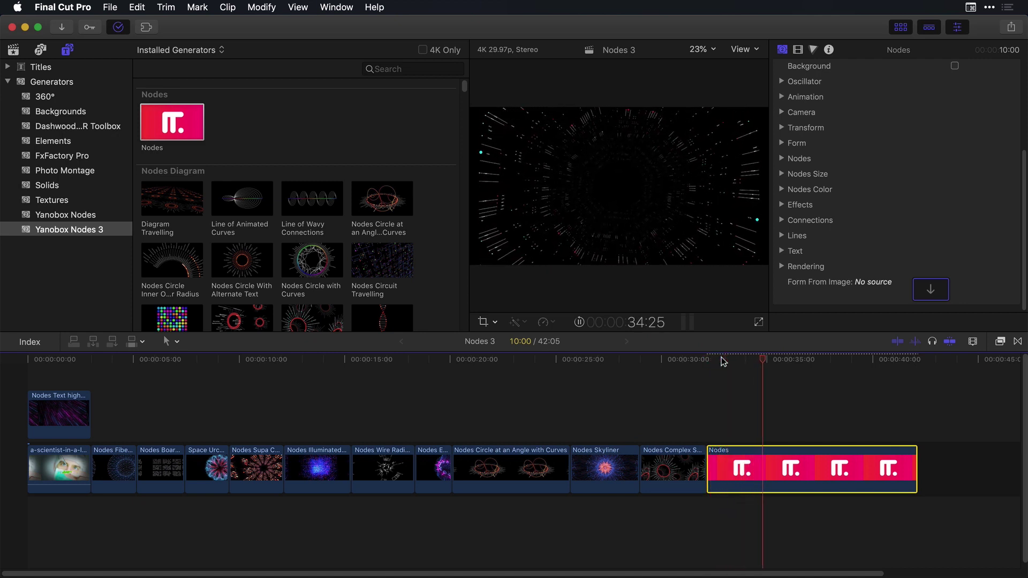
{"action": "left_click", "coordinate": [723, 359]}
{"action": "key", "text": "space"}
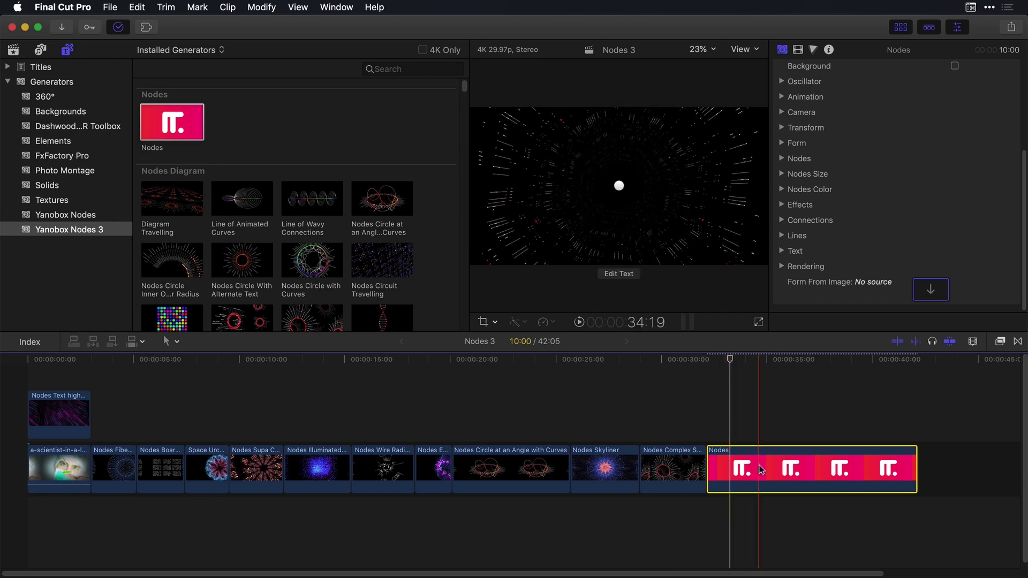
- Apply the Circle with Alternate Text preset from the Diagram presets browser
{"action": "scroll", "coordinate": [923, 114], "scroll_direction": "up", "scroll_amount": 5}
{"action": "left_click", "coordinate": [923, 114]}
{"action": "left_click", "coordinate": [920, 129]}
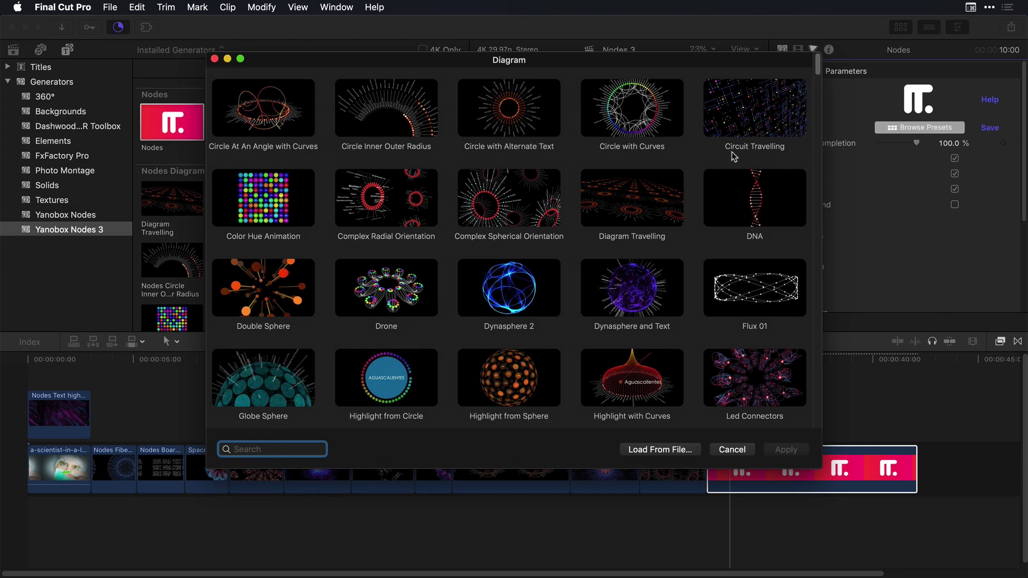
{"action": "left_click", "coordinate": [493, 116]}
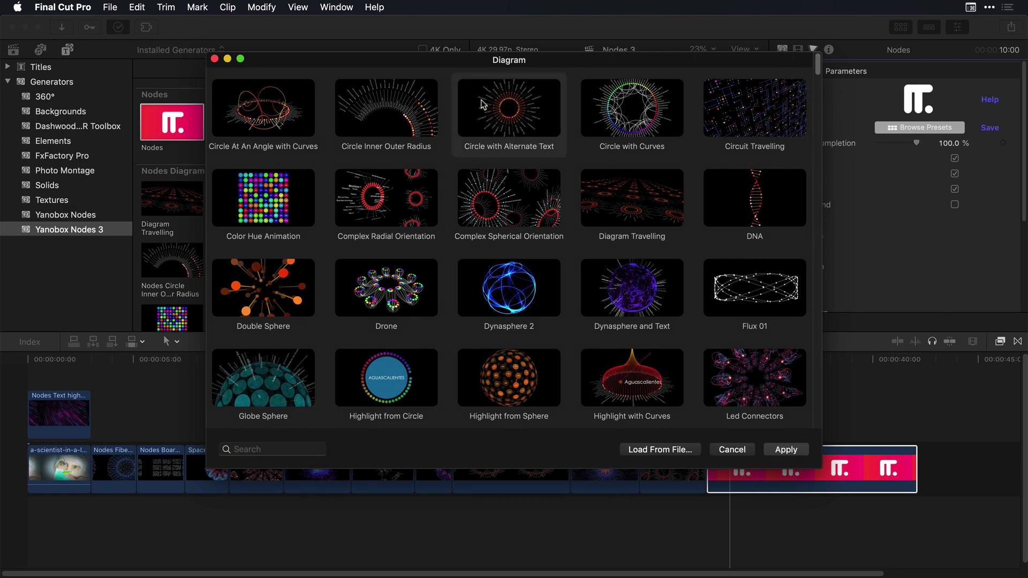
{"action": "left_click", "coordinate": [785, 450]}
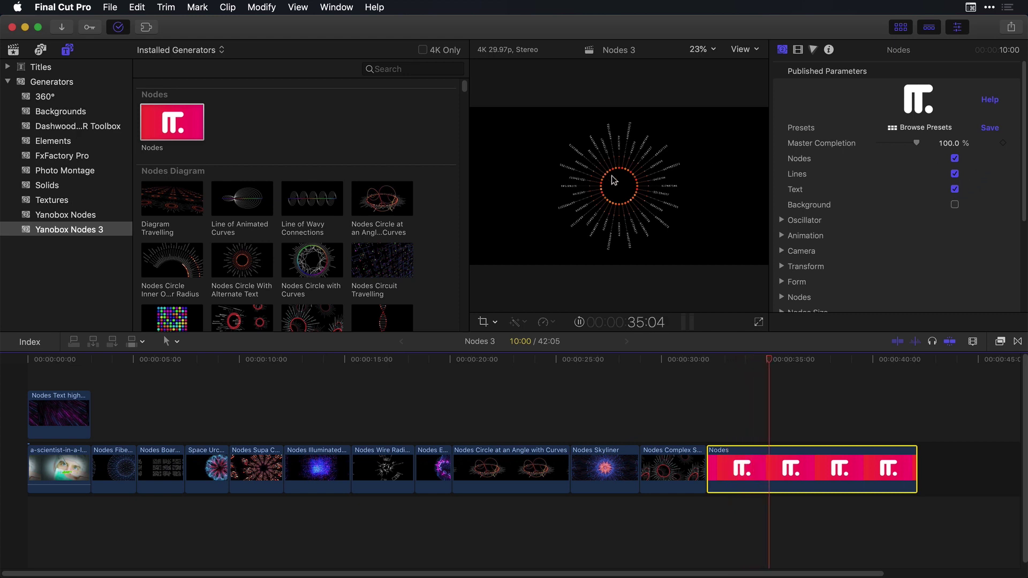
{"action": "scroll", "coordinate": [1023, 200], "scroll_direction": "down", "scroll_amount": 1}
{"action": "scroll", "coordinate": [1023, 201], "scroll_direction": "down", "scroll_amount": 5}
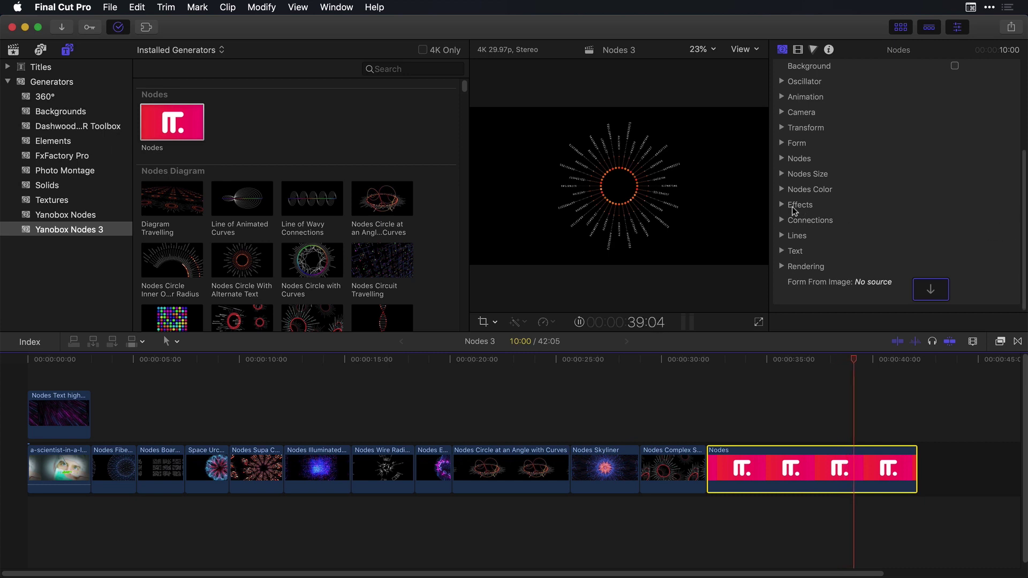
- Set the Nodes clip's effect type to Replicate
{"action": "left_click", "coordinate": [782, 205]}
{"action": "left_click", "coordinate": [952, 223]}
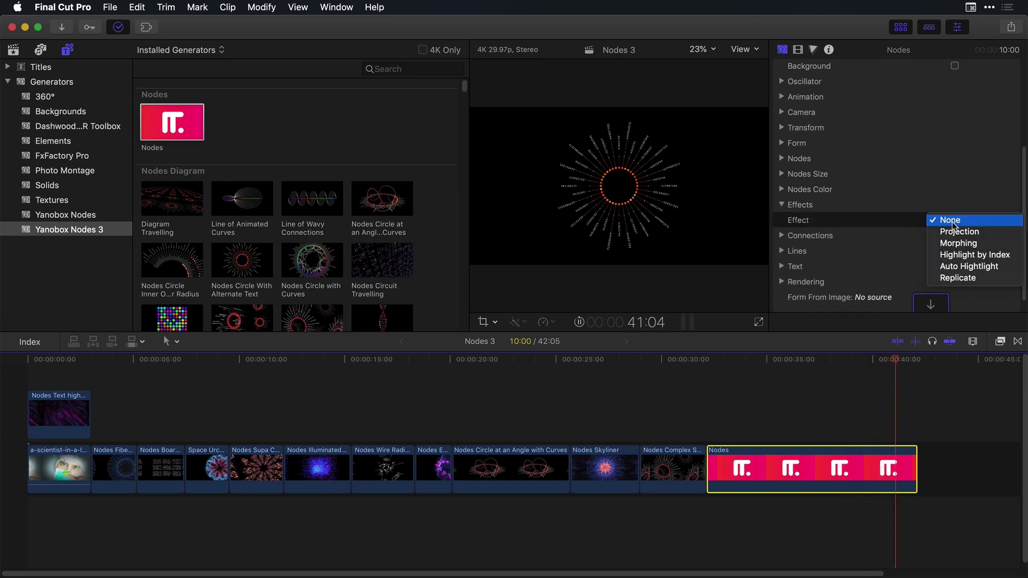
{"action": "left_click", "coordinate": [960, 278]}
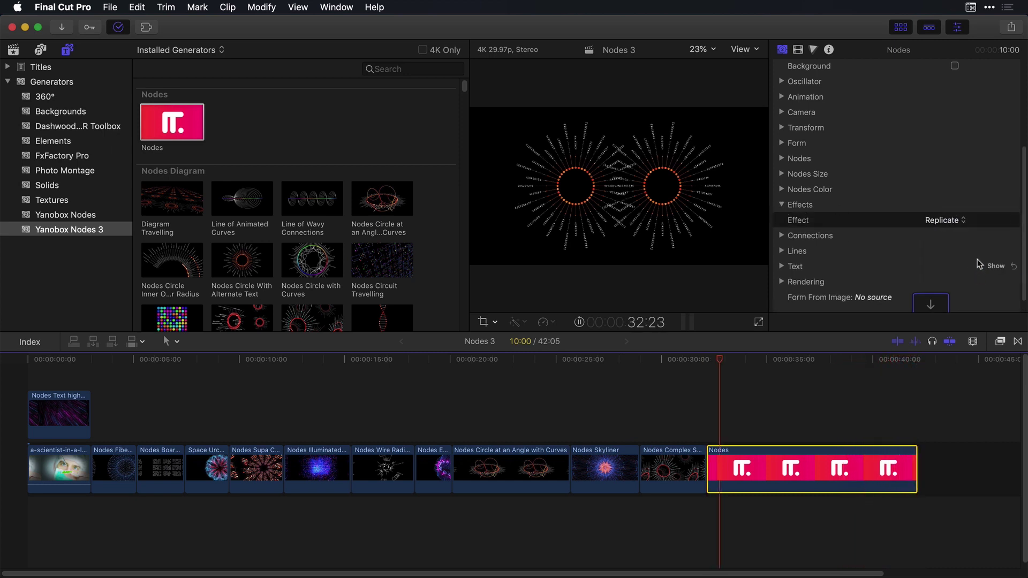
- Make a 4 by 4 replicate grid with Rep Width 755 and Rep Height 832
{"action": "scroll", "coordinate": [844, 229], "scroll_direction": "down", "scroll_amount": 2}
{"action": "left_click", "coordinate": [957, 227]}
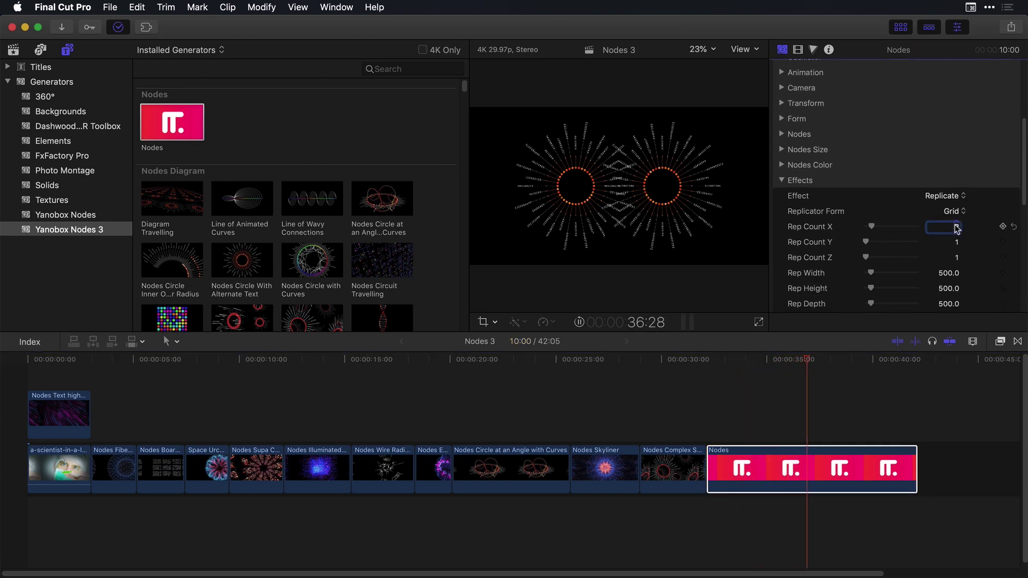
{"action": "type", "text": "4"}
{"action": "key", "text": "Tab"}
{"action": "type", "text": "4"}
{"action": "key", "text": "Return"}
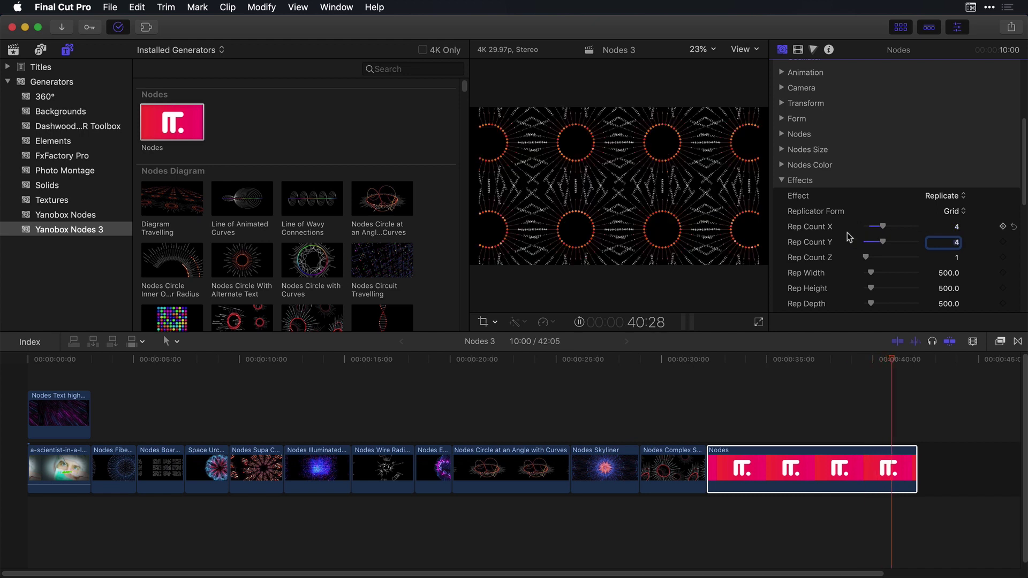
{"action": "left_click_drag", "start_coordinate": [871, 272], "coordinate": [874, 272]}
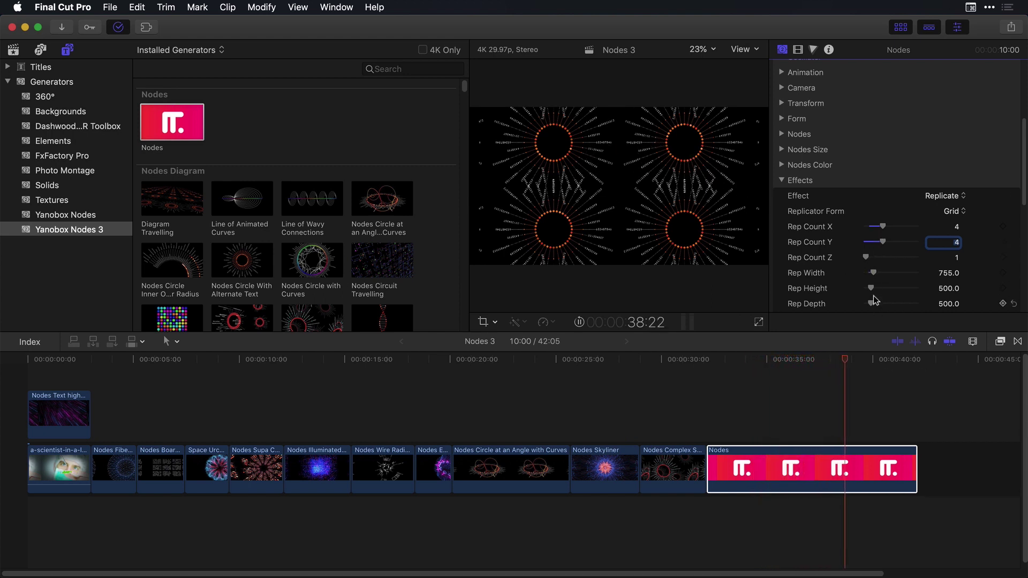
{"action": "left_click_drag", "start_coordinate": [871, 288], "coordinate": [876, 289]}
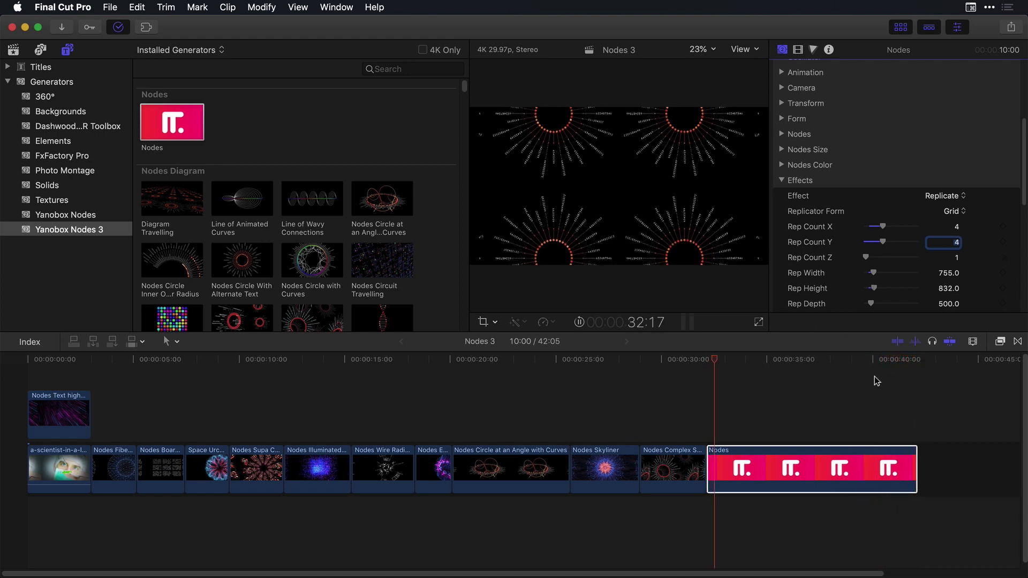
- Move the grid to Position Z 1243 and tilt it to Rotation X -79°
{"action": "left_click", "coordinate": [782, 103]}
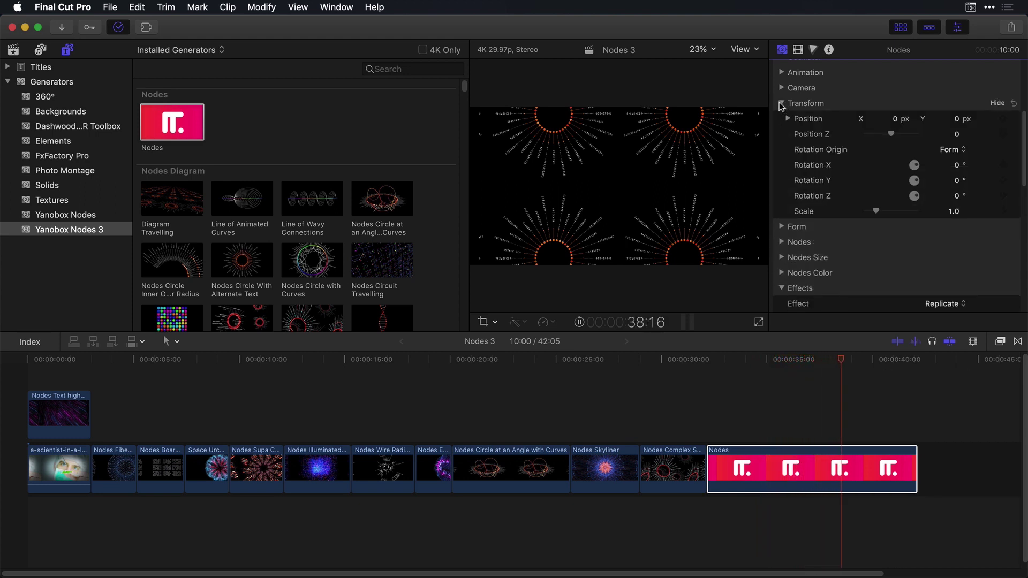
{"action": "left_click_drag", "start_coordinate": [891, 134], "coordinate": [943, 138]}
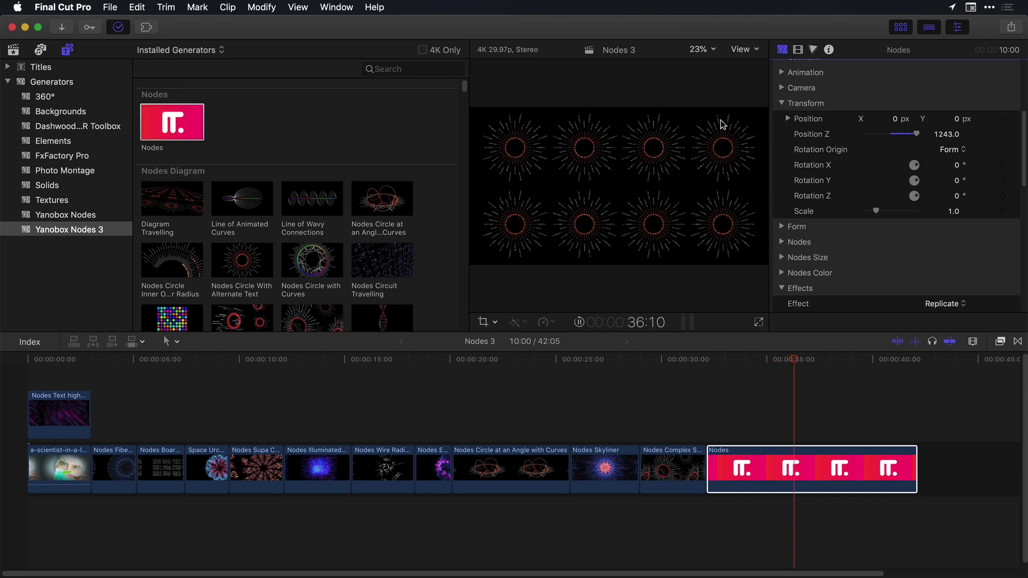
{"action": "left_click_drag", "start_coordinate": [952, 164], "coordinate": [957, 181]}
- Point Animation Destination 1 at Effects Replicate Rotation Z with Speed 1 of 12.0
{"action": "left_click", "coordinate": [781, 103]}
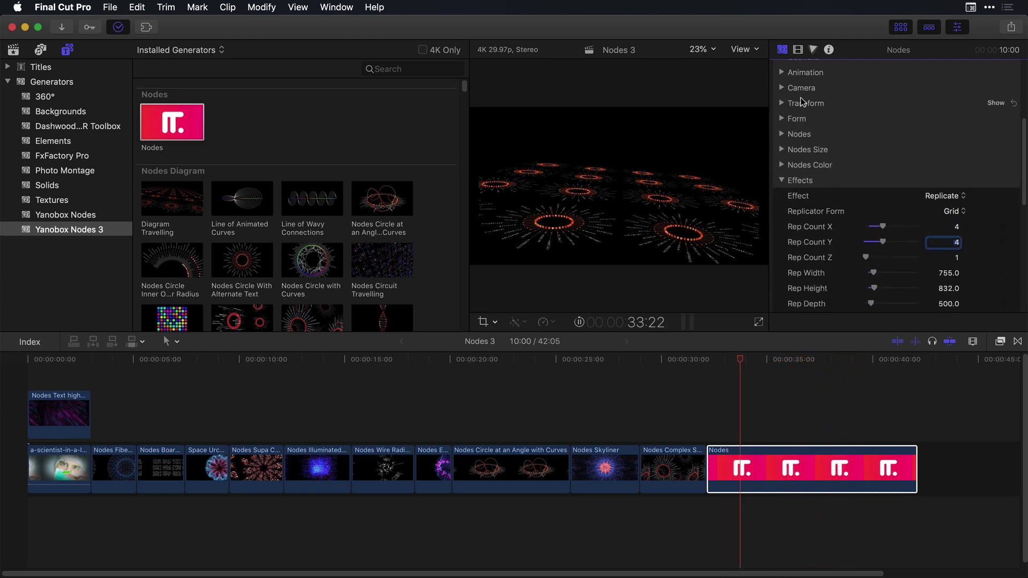
{"action": "left_click", "coordinate": [783, 74]}
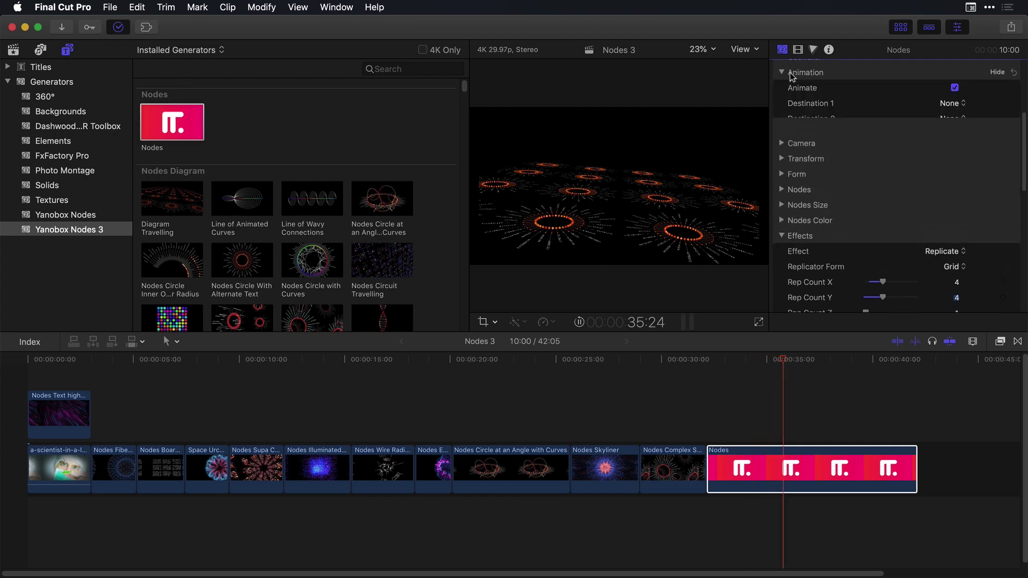
{"action": "left_click", "coordinate": [951, 104]}
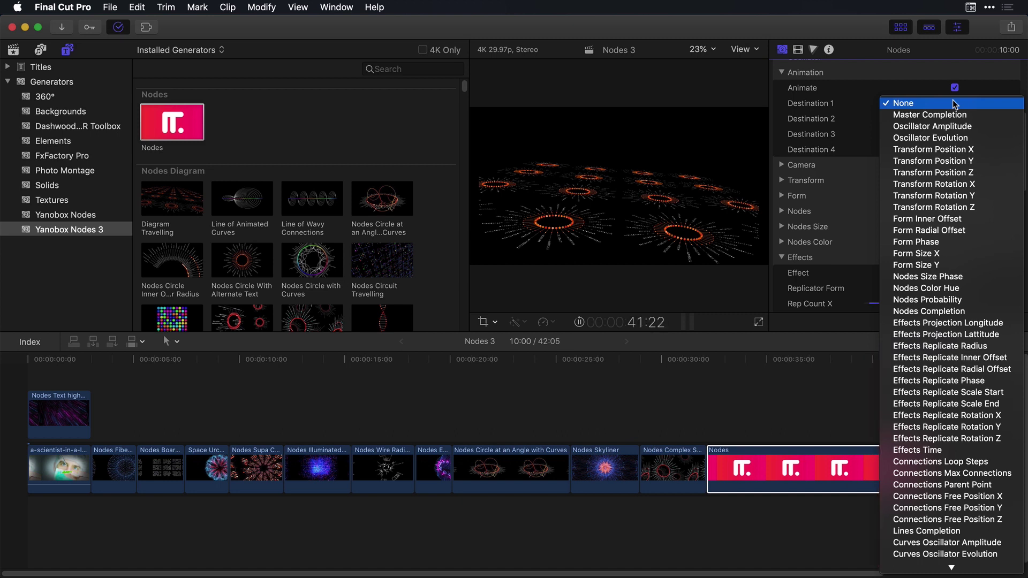
{"action": "left_click", "coordinate": [958, 439]}
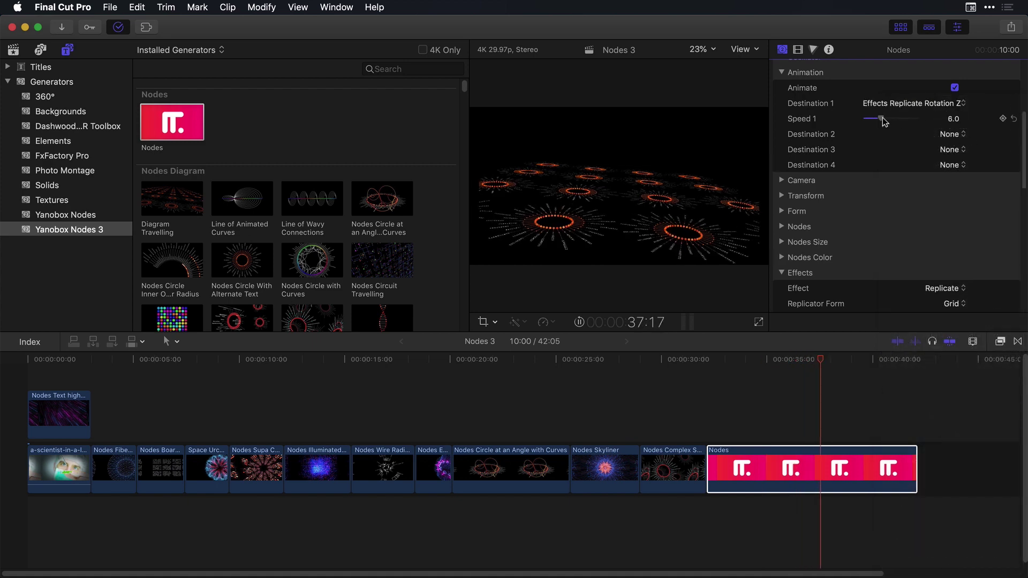
{"action": "left_click_drag", "start_coordinate": [882, 118], "coordinate": [896, 118]}
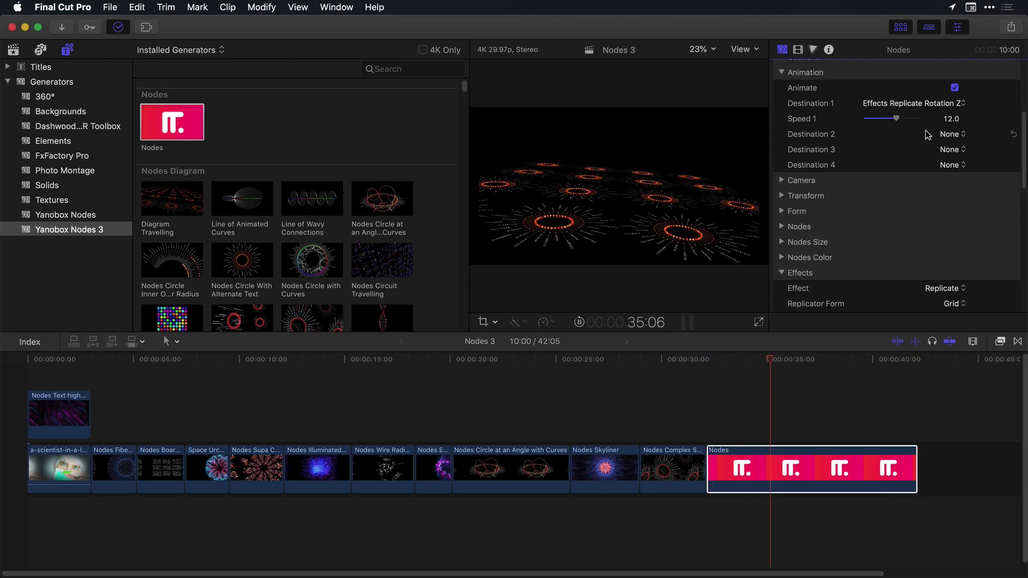
- Point Animation Destination 2 at Transform Position Z with Speed 2 of 4.0
{"action": "left_click", "coordinate": [954, 135]}
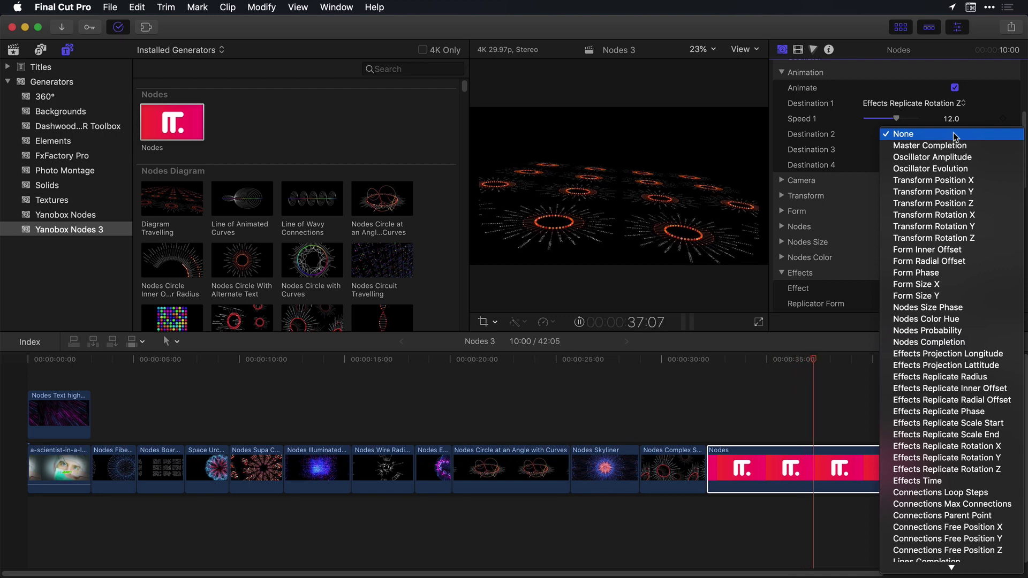
{"action": "left_click", "coordinate": [945, 204]}
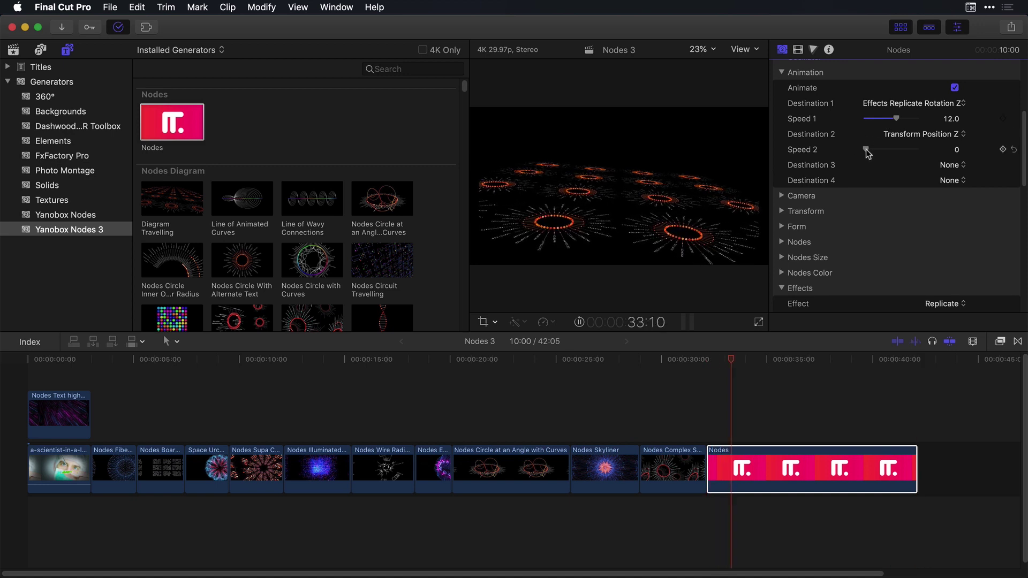
{"action": "left_click_drag", "start_coordinate": [877, 150], "coordinate": [883, 149]}
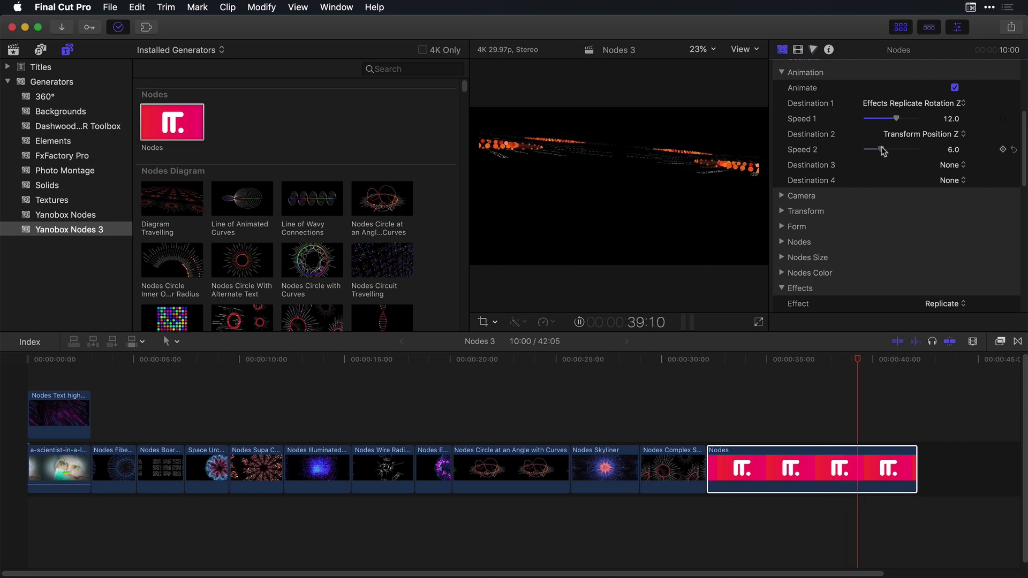
{"action": "left_click_drag", "start_coordinate": [881, 150], "coordinate": [876, 149]}
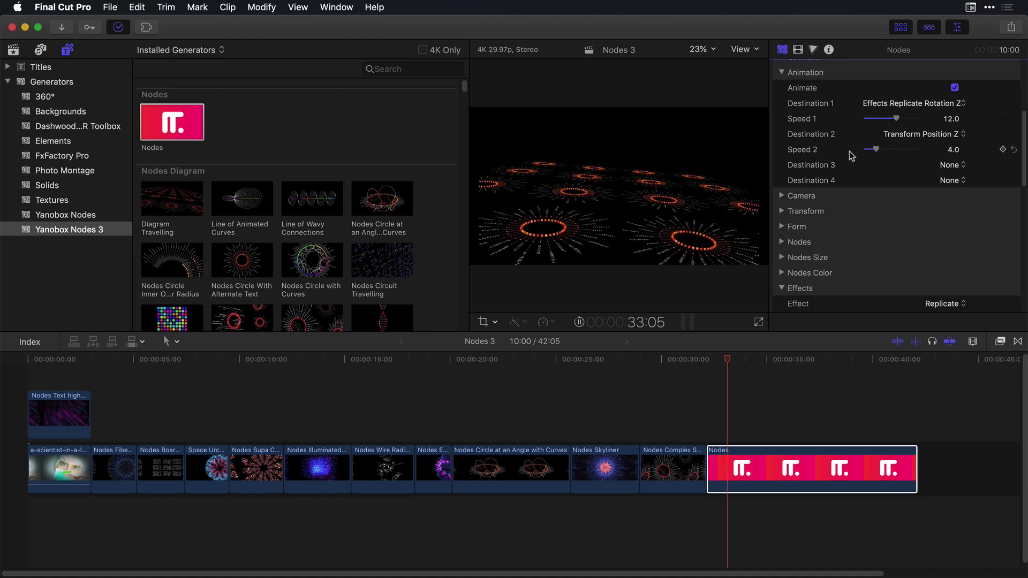
- Raise Rep Count Y from 4 to 9 and collapse the Effects section
{"action": "scroll", "coordinate": [1025, 185], "scroll_direction": "down", "scroll_amount": 3}
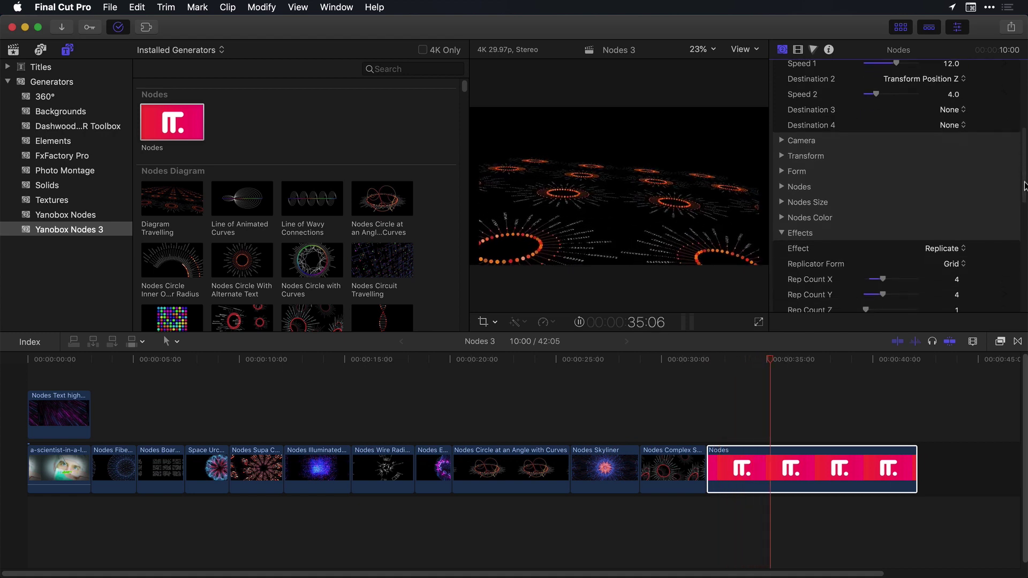
{"action": "scroll", "coordinate": [1025, 186], "scroll_direction": "down", "scroll_amount": 5}
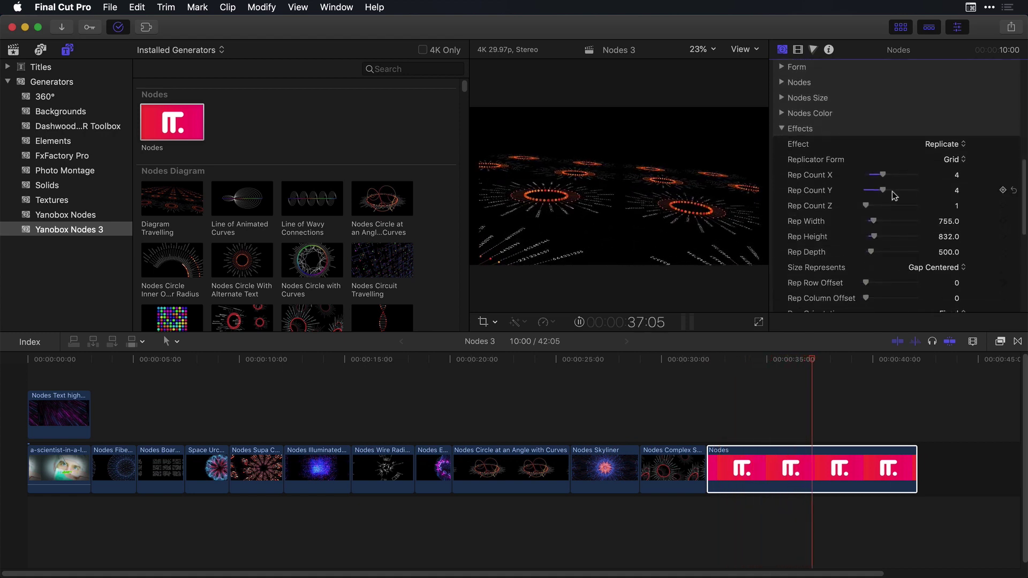
{"action": "left_click_drag", "start_coordinate": [884, 190], "coordinate": [914, 193]}
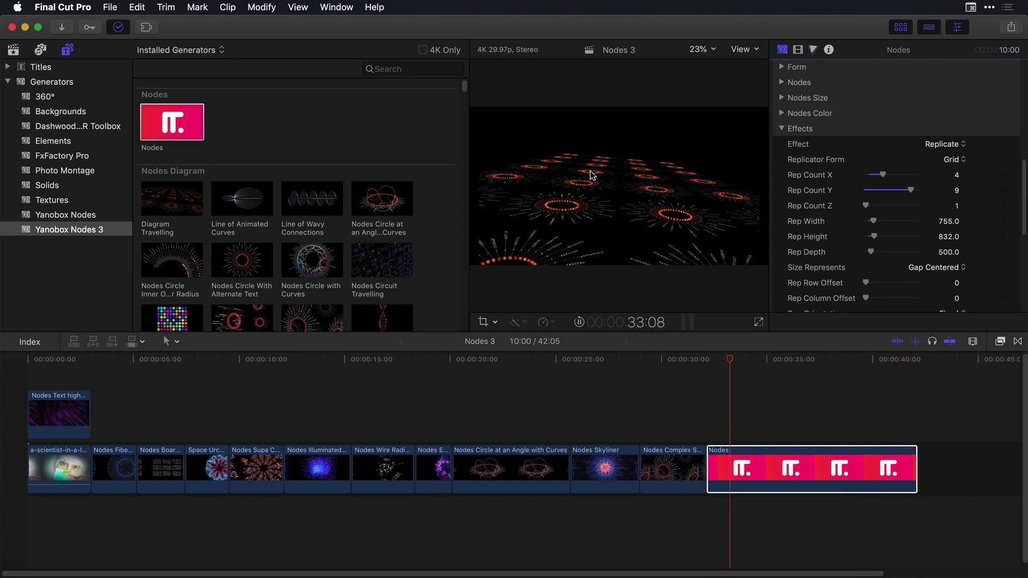
{"action": "left_click", "coordinate": [996, 129]}
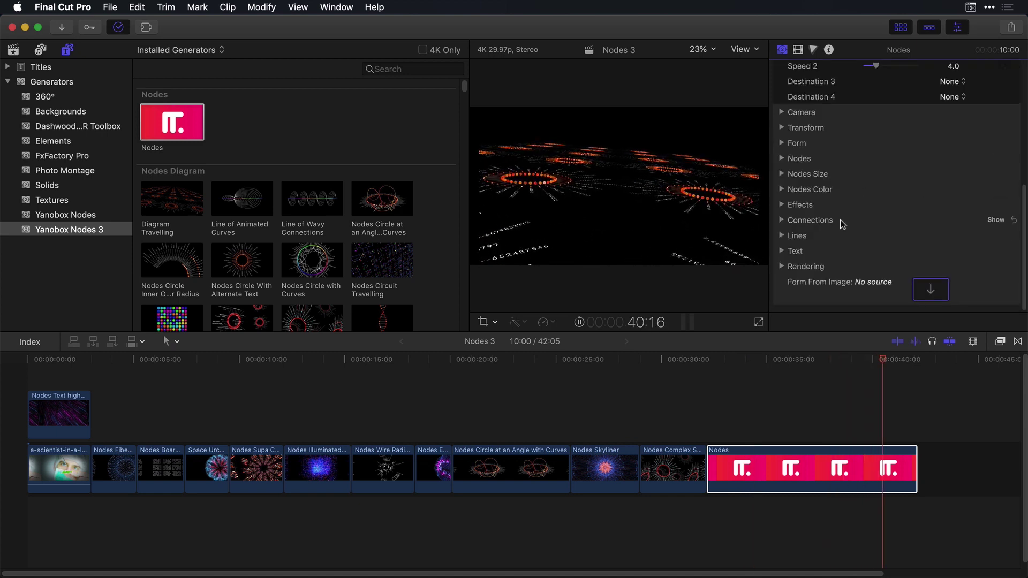
- Switch on the Animate checkbox for the Nodes clip
{"action": "scroll", "coordinate": [823, 151], "scroll_direction": "up", "scroll_amount": 1}
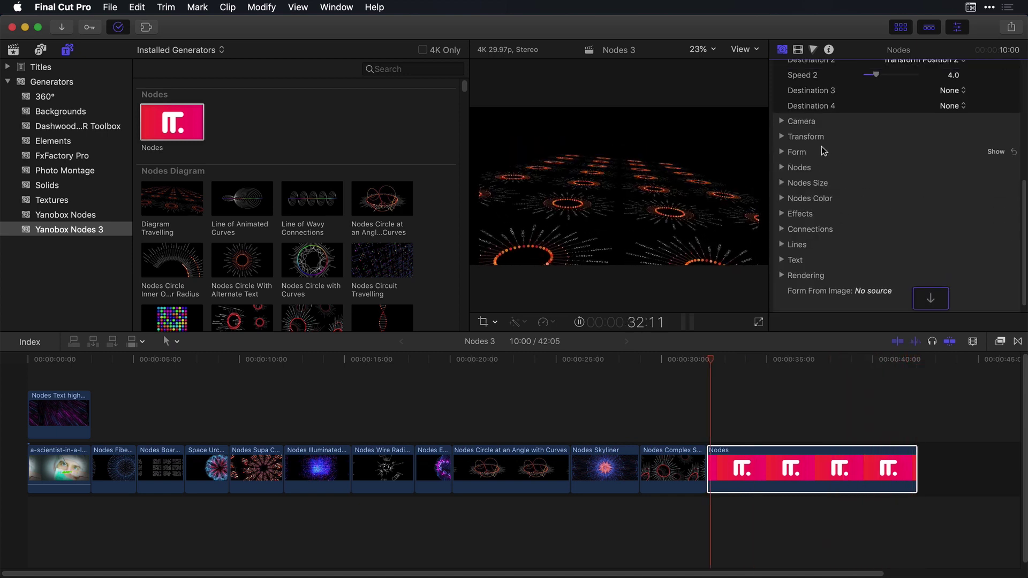
{"action": "scroll", "coordinate": [824, 151], "scroll_direction": "up", "scroll_amount": 10}
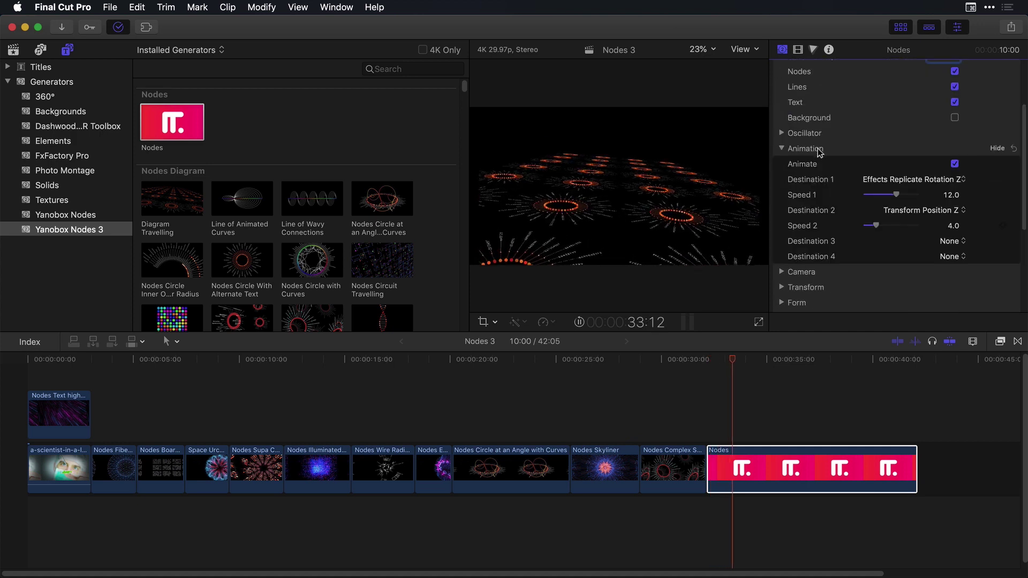
{"action": "left_click", "coordinate": [955, 163]}
- Expand the Effects section and open the Effect type list showing Replicate
{"action": "scroll", "coordinate": [842, 162], "scroll_direction": "down", "scroll_amount": 2}
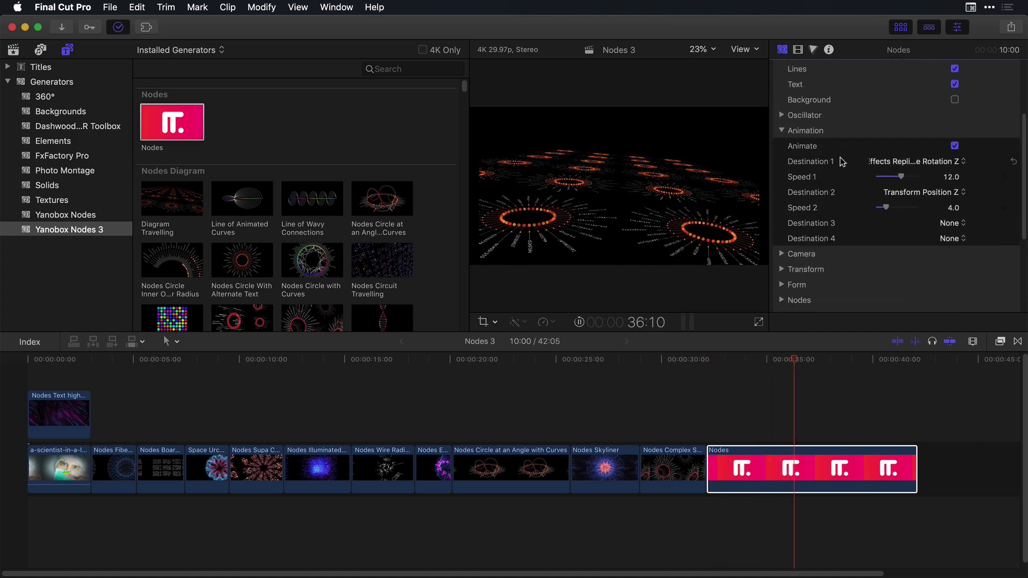
{"action": "scroll", "coordinate": [838, 160], "scroll_direction": "down", "scroll_amount": 5}
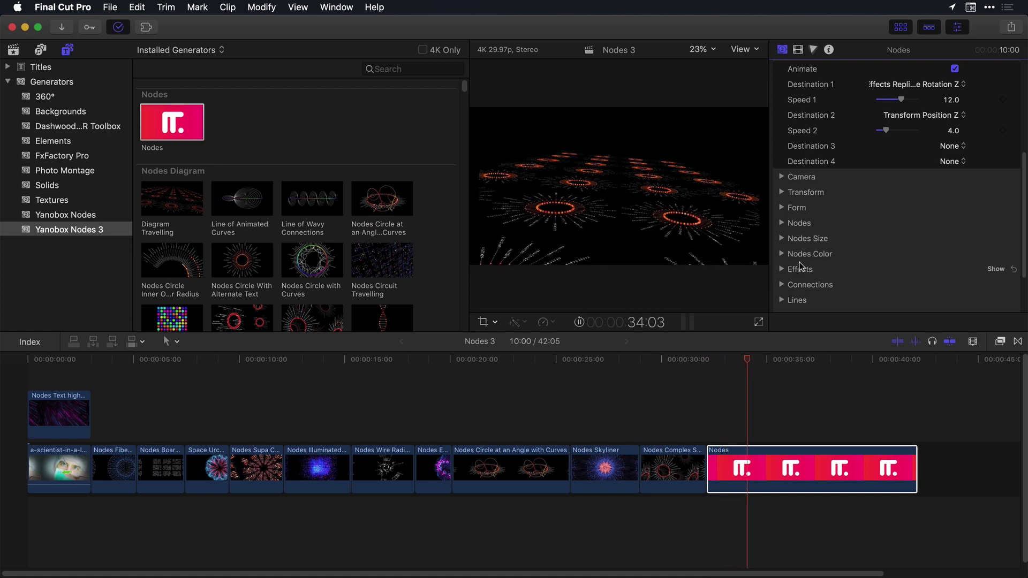
{"action": "left_click", "coordinate": [784, 270]}
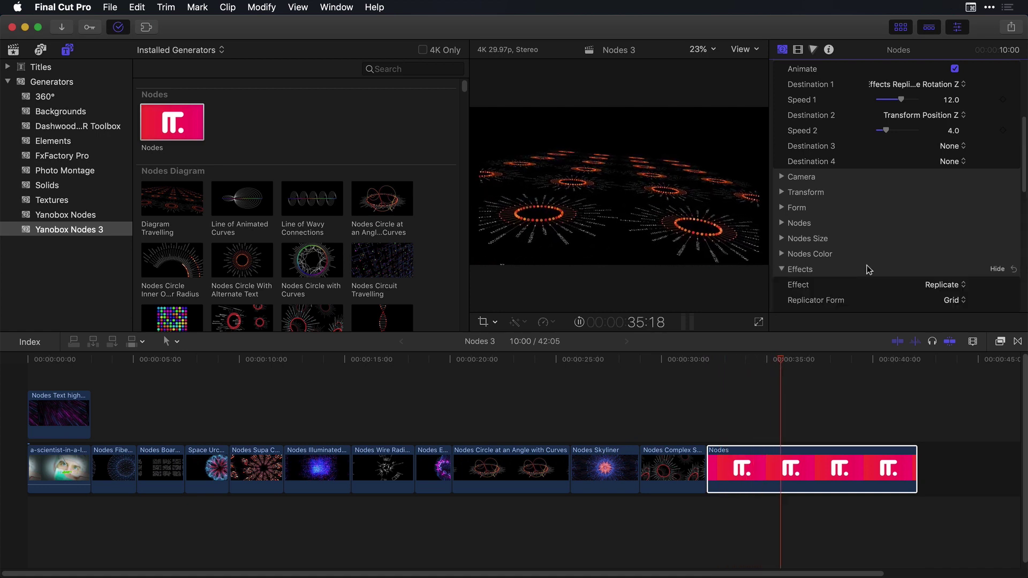
{"action": "left_click", "coordinate": [942, 284]}
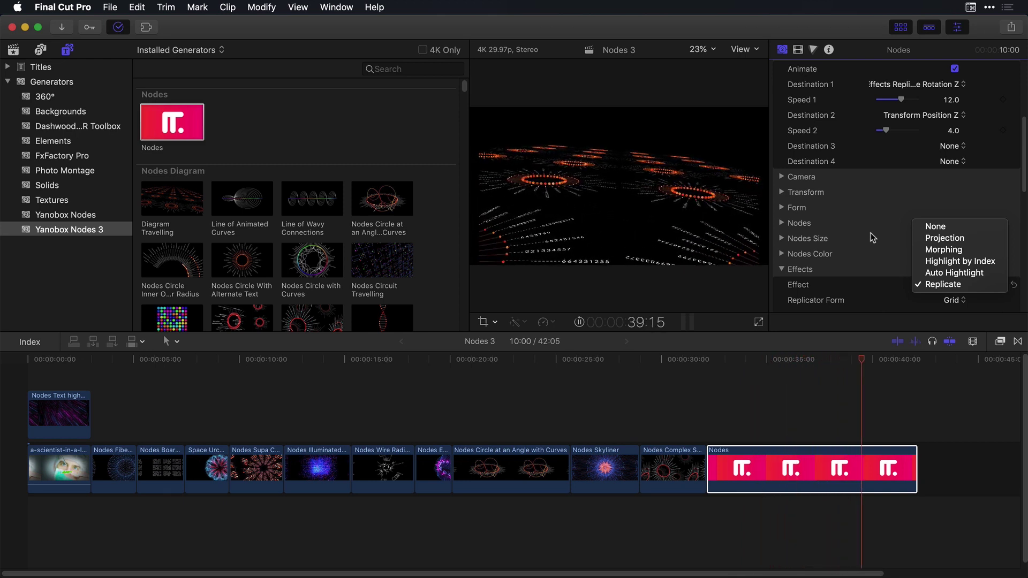
- Close the Effect type list, keeping Replicate selected
{"action": "left_click", "coordinate": [873, 237]}
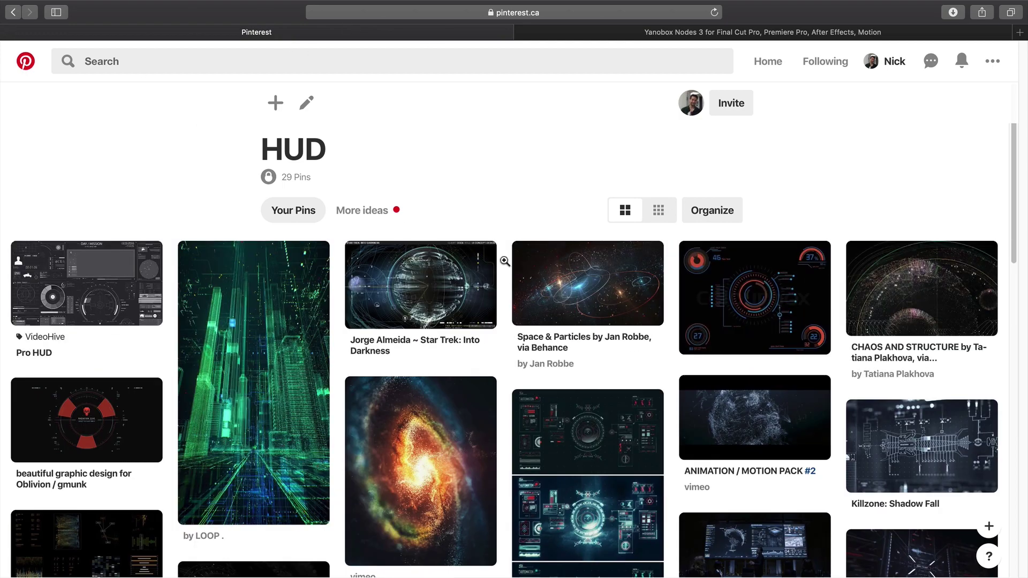
- Scroll down through the Pinterest HUD board's sci-fi interface pins for reference
{"action": "scroll", "coordinate": [497, 259], "scroll_direction": "down", "scroll_amount": 3}
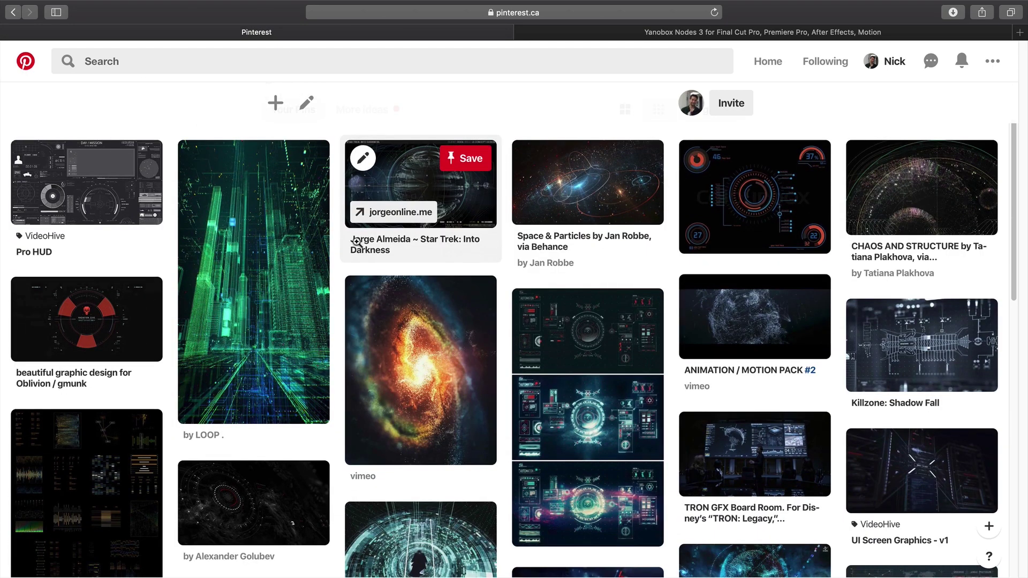
{"action": "scroll", "coordinate": [257, 251], "scroll_direction": "down", "scroll_amount": 1}
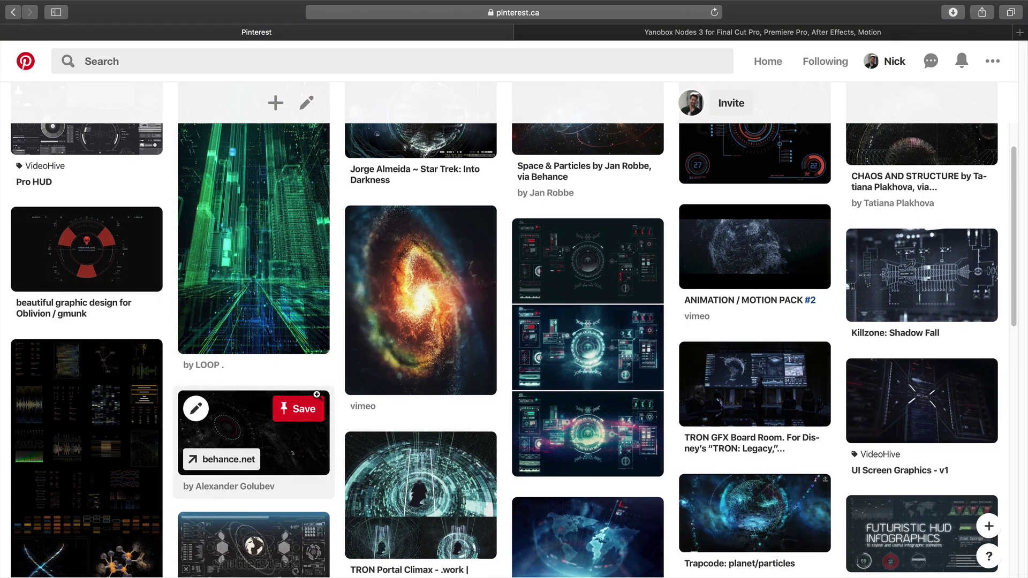
{"action": "scroll", "coordinate": [316, 394], "scroll_direction": "down", "scroll_amount": 5}
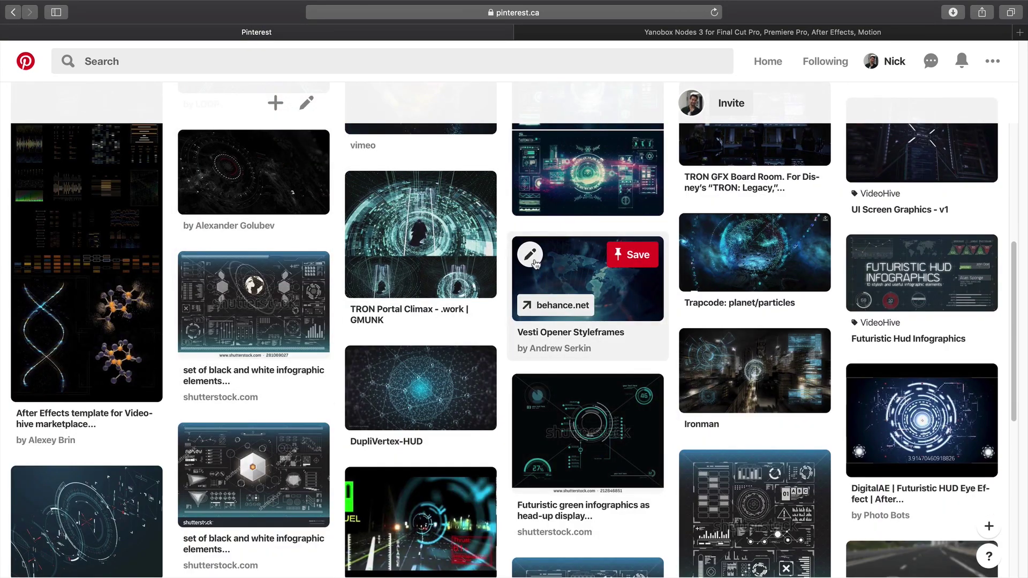
{"action": "scroll", "coordinate": [682, 320], "scroll_direction": "down", "scroll_amount": 2}
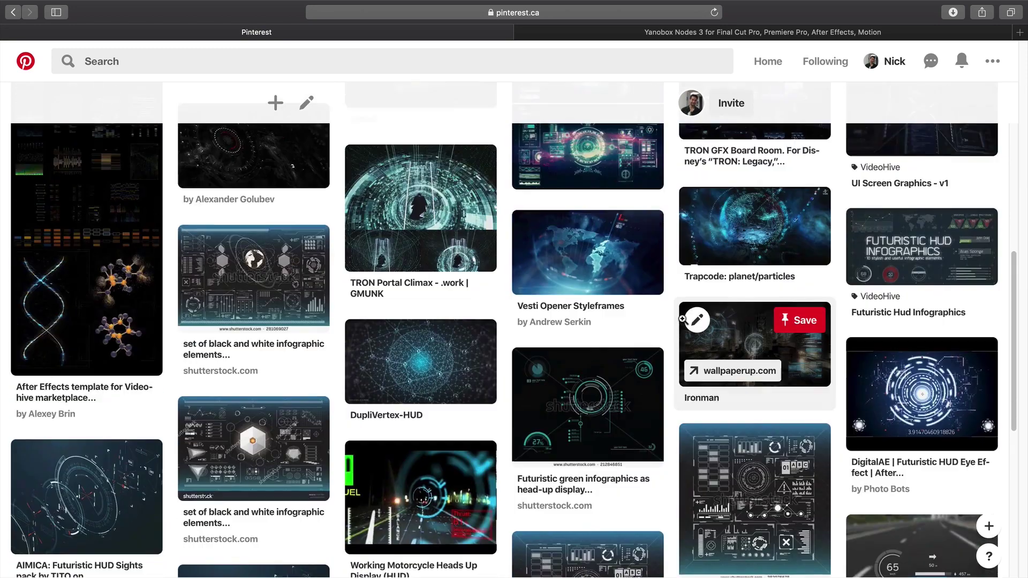
{"action": "scroll", "coordinate": [683, 320], "scroll_direction": "down", "scroll_amount": 1}
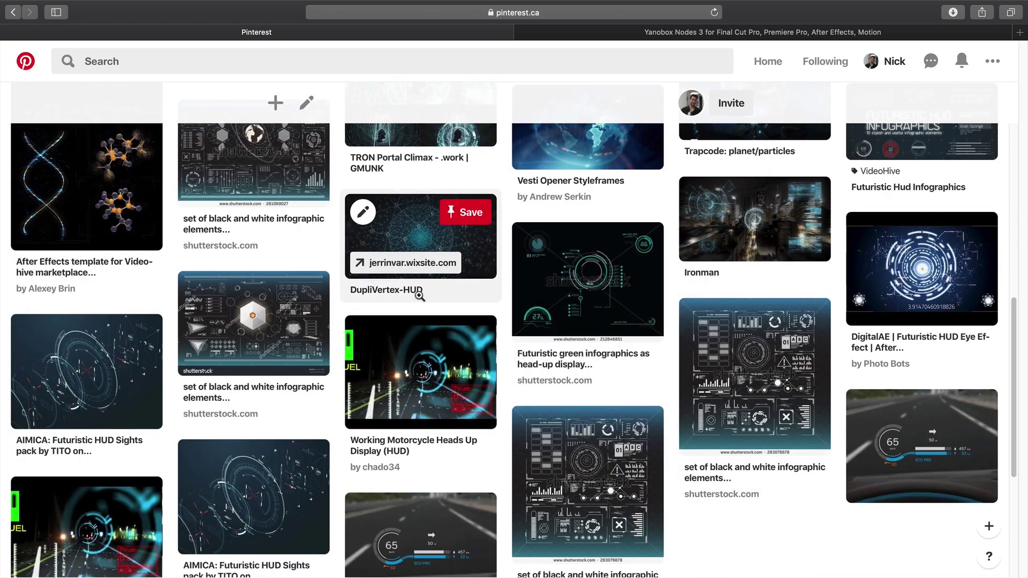